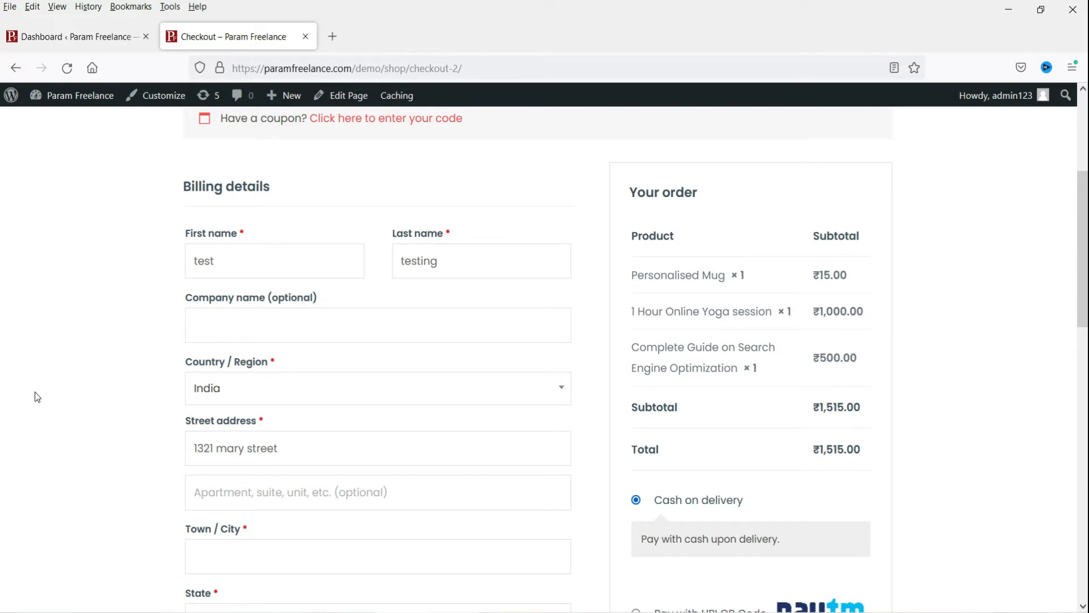
In the WordPress dashboard, search the plugins available for installation for "woocommerce checkout field editor"
left_click(71, 36)
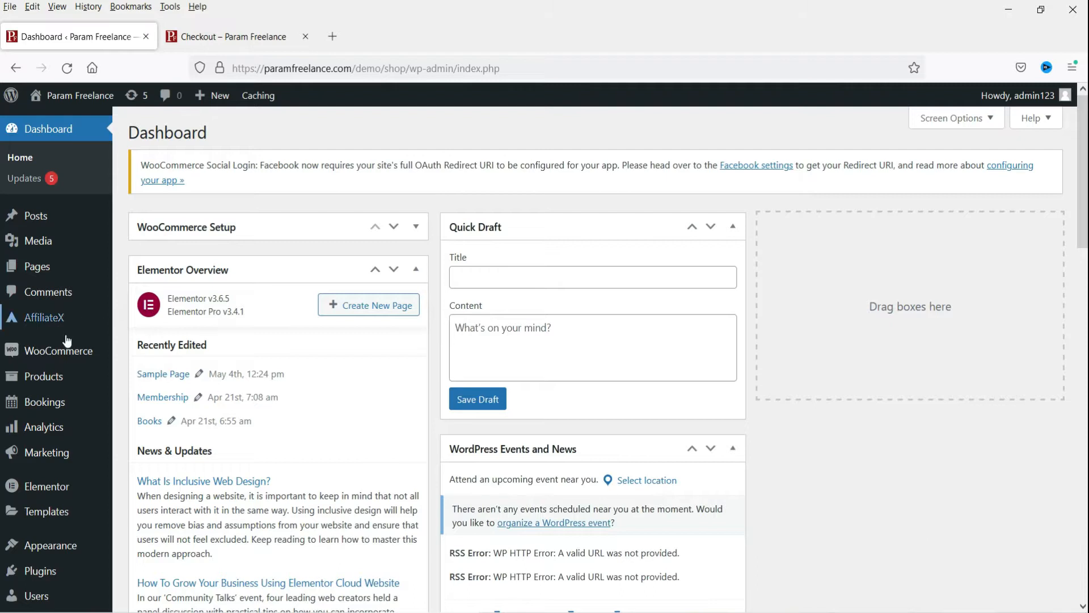
scroll(51, 420, "down", 3)
left_click(34, 489)
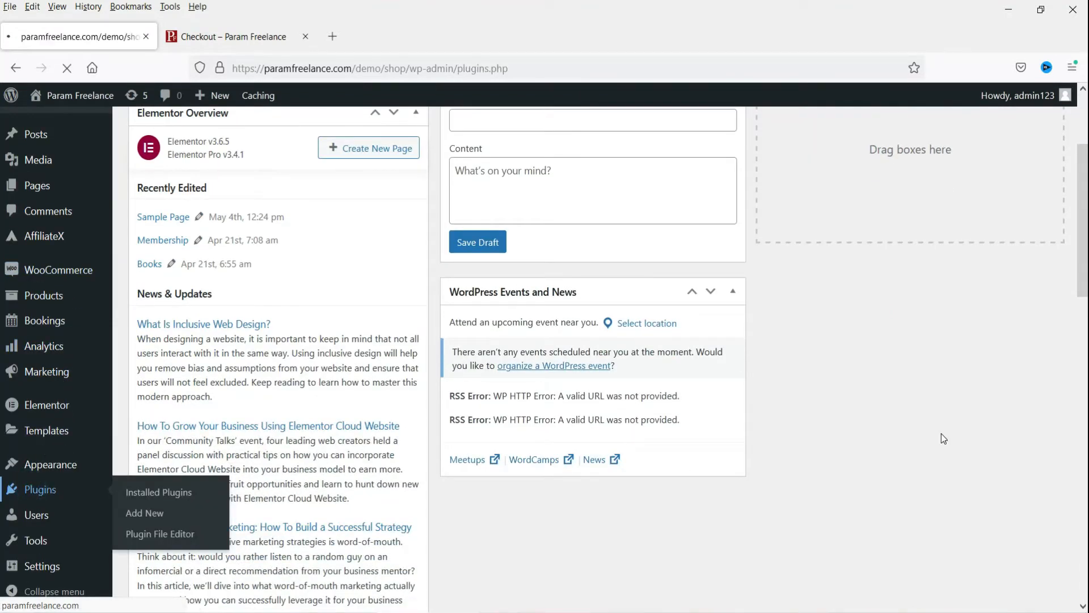
left_click(218, 136)
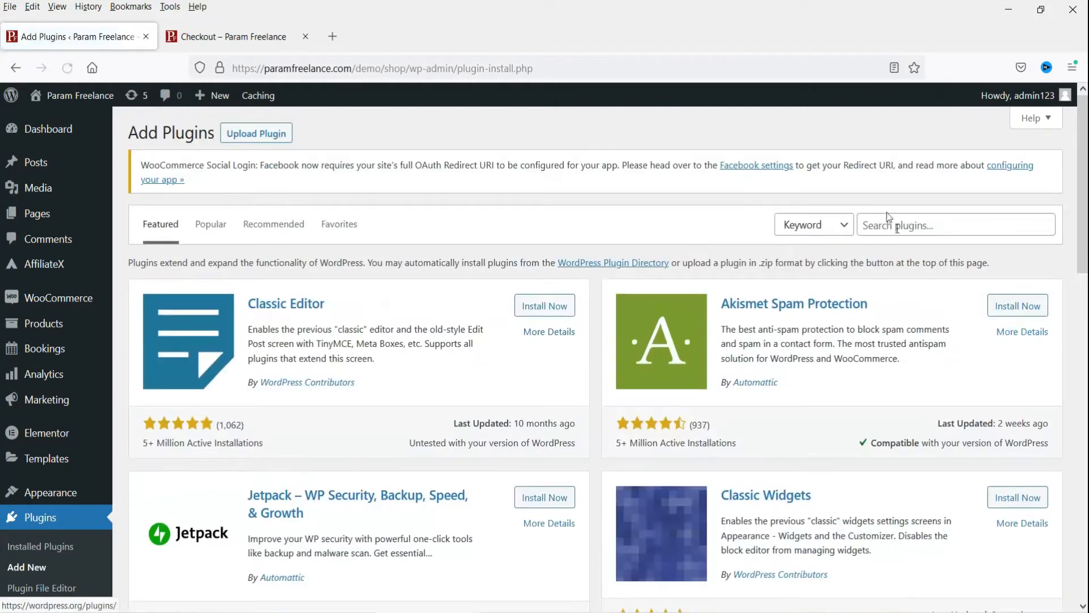
left_click(898, 228)
type("woo")
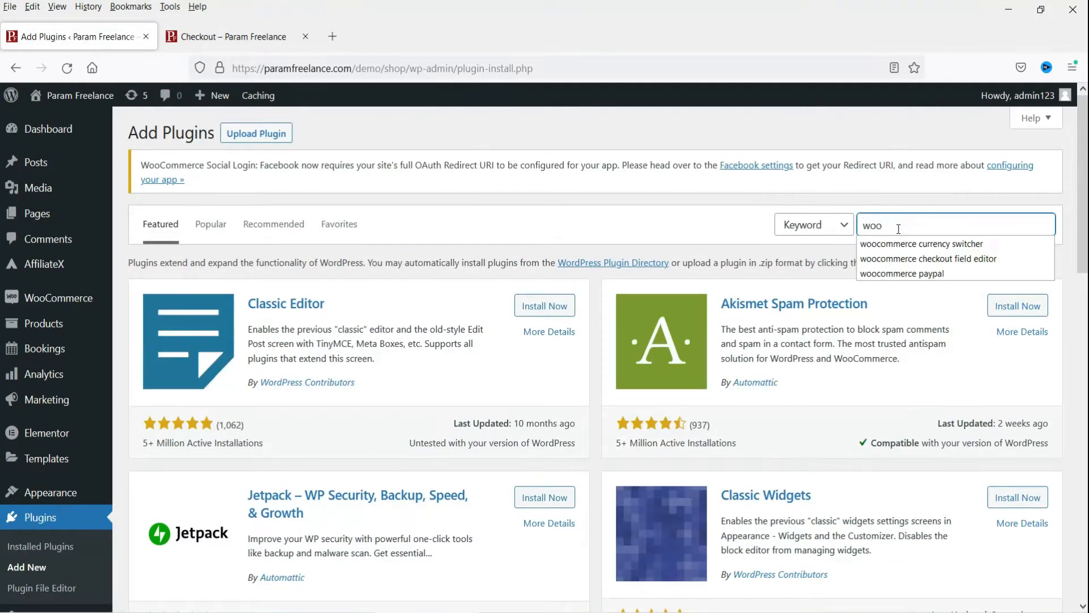
type("commerce")
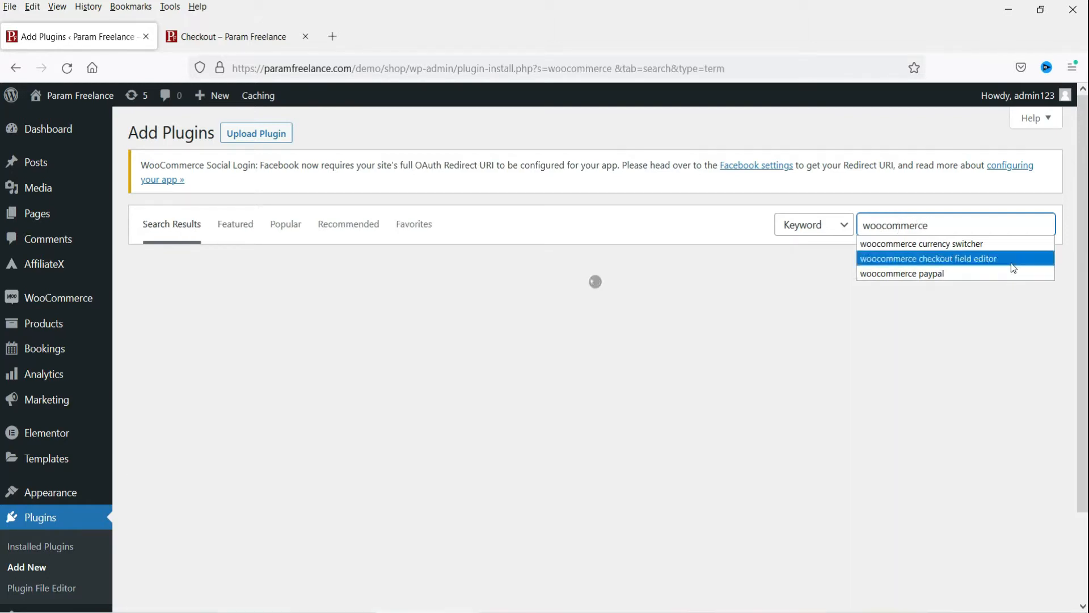
left_click(1011, 262)
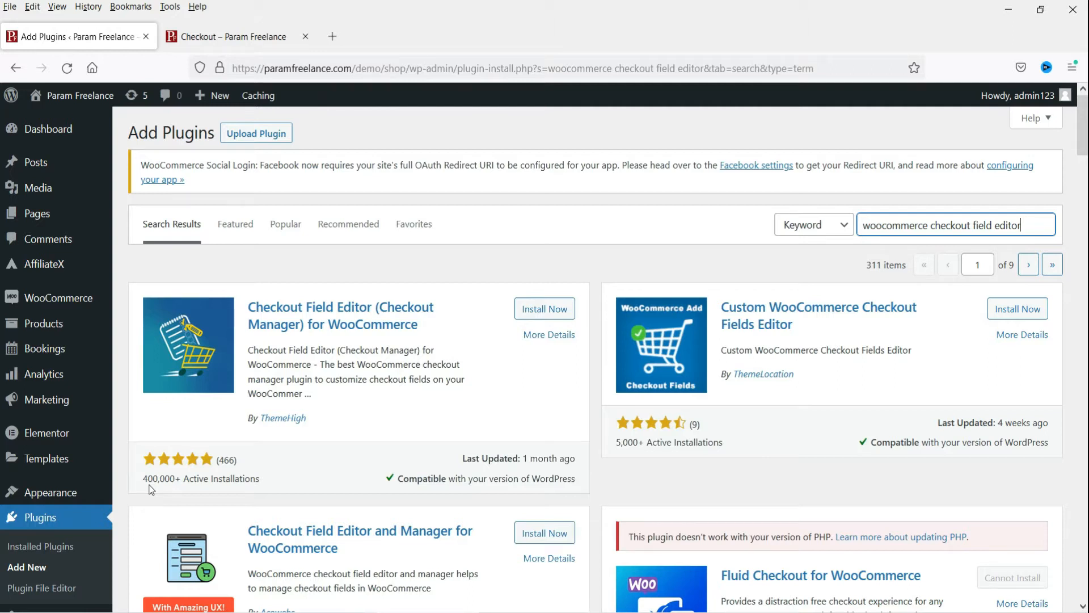
Install and activate ThemeHigh's Checkout Field Editor (Checkout Manager) for WooCommerce, and open the WooCommerce checkout form settings
left_click(537, 310)
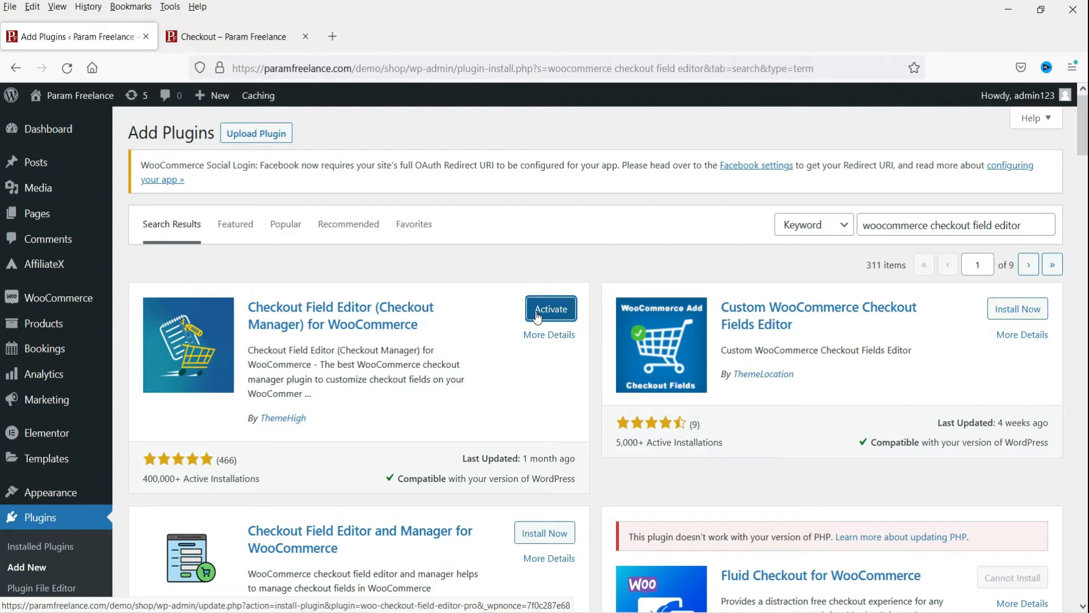
left_click(537, 313)
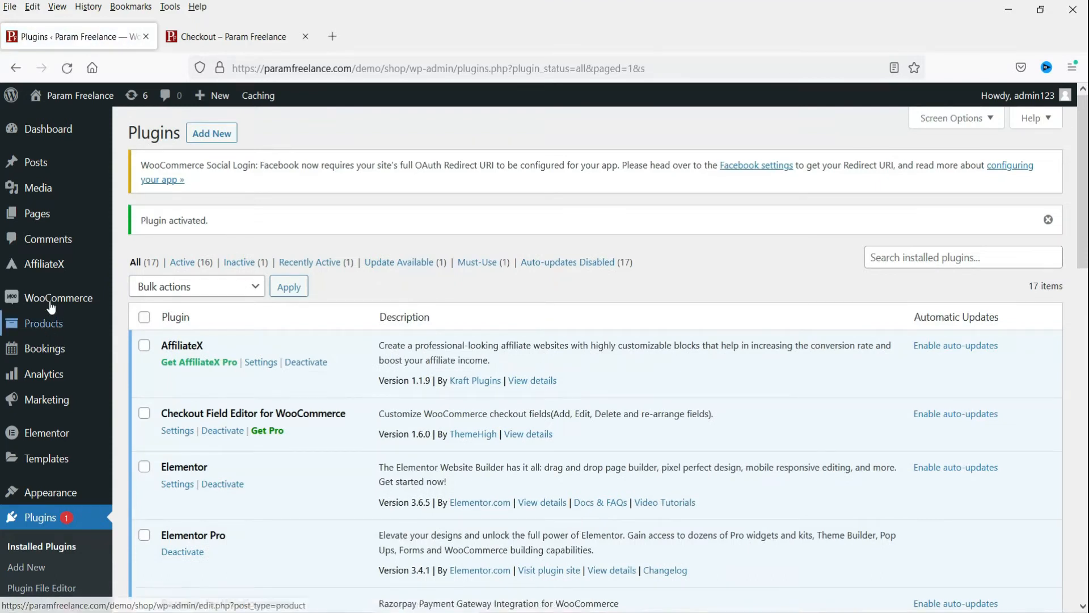
mouse_move(51, 307)
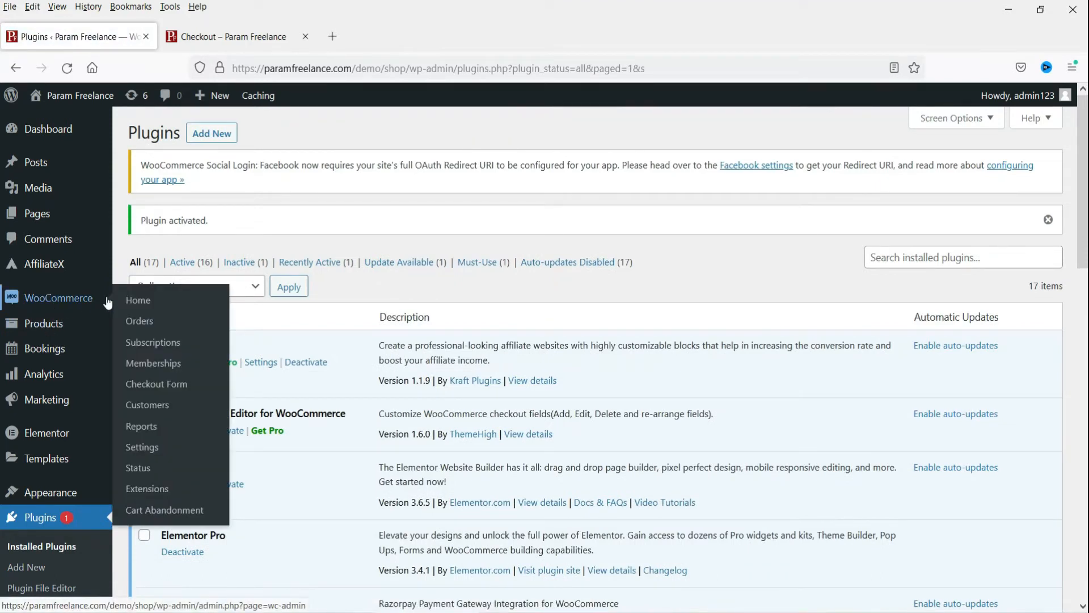
left_click(165, 392)
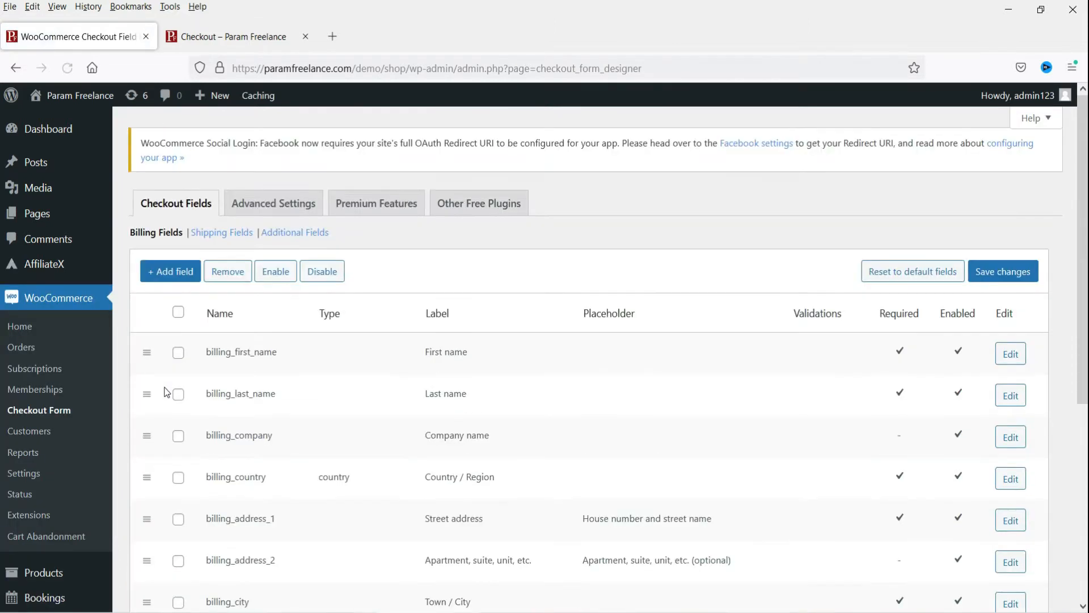
Examine the list of billing fields and compare its name fields with those on the shop's checkout page
scroll(1061, 352, "down", 3)
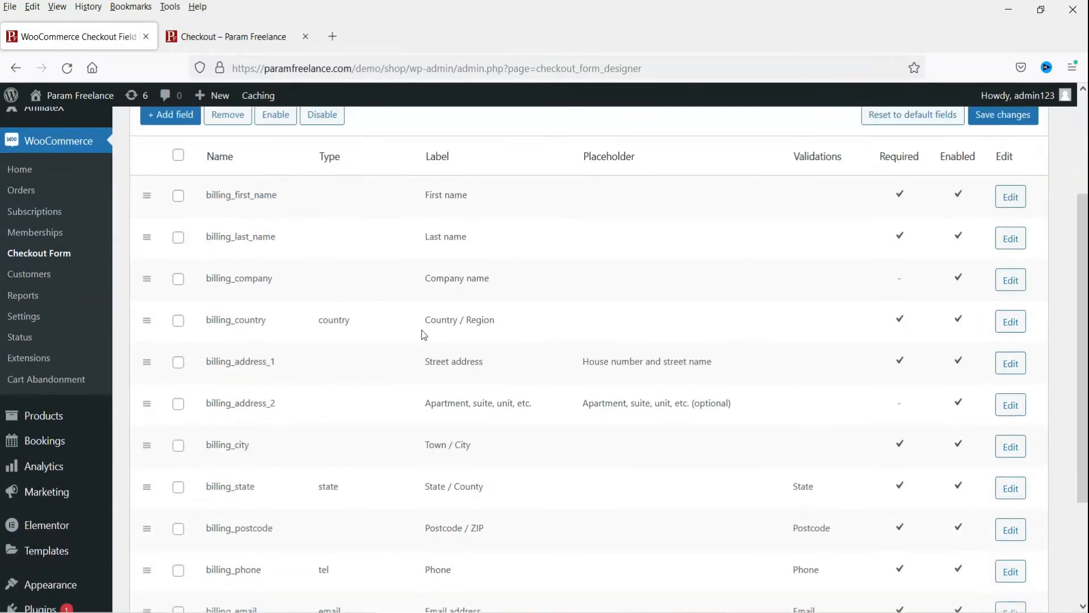
scroll(413, 322, "down", 1)
scroll(413, 322, "down", 2)
scroll(403, 324, "up", 6)
left_click(233, 37)
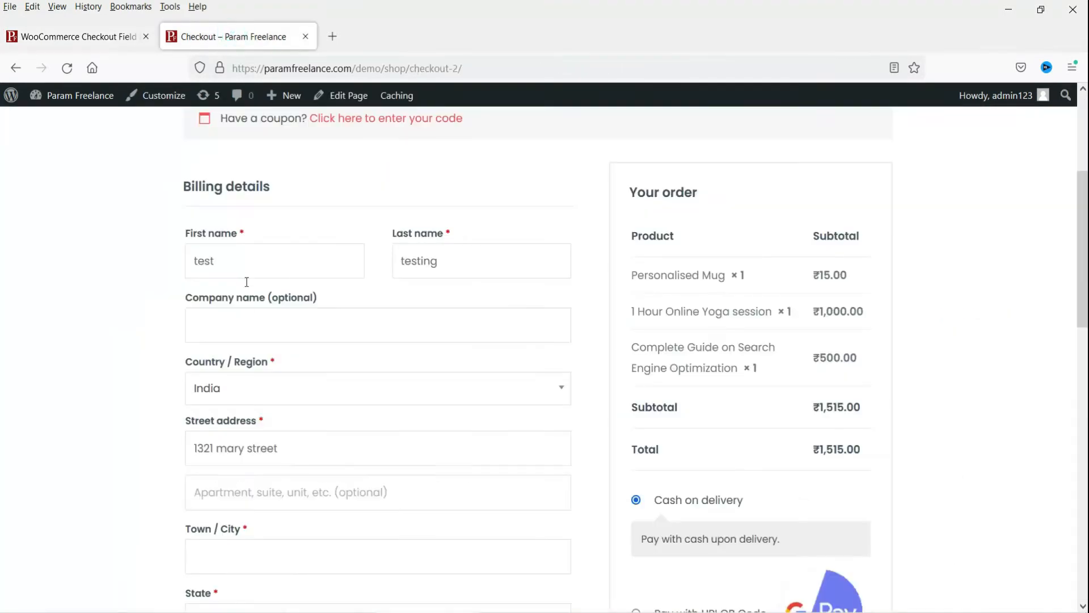
left_click(85, 37)
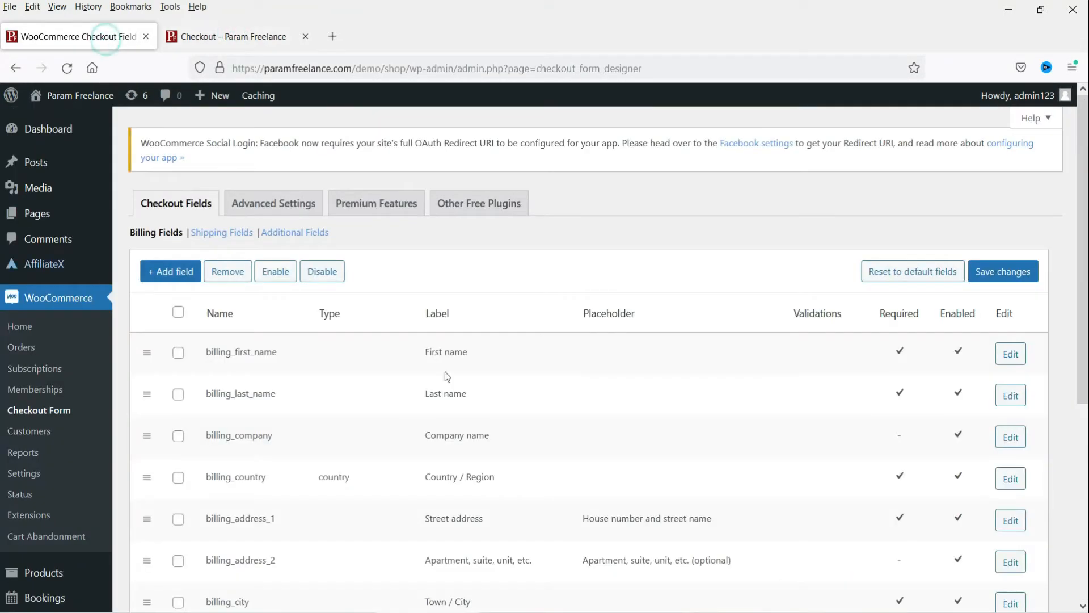
scroll(578, 302, "down", 2)
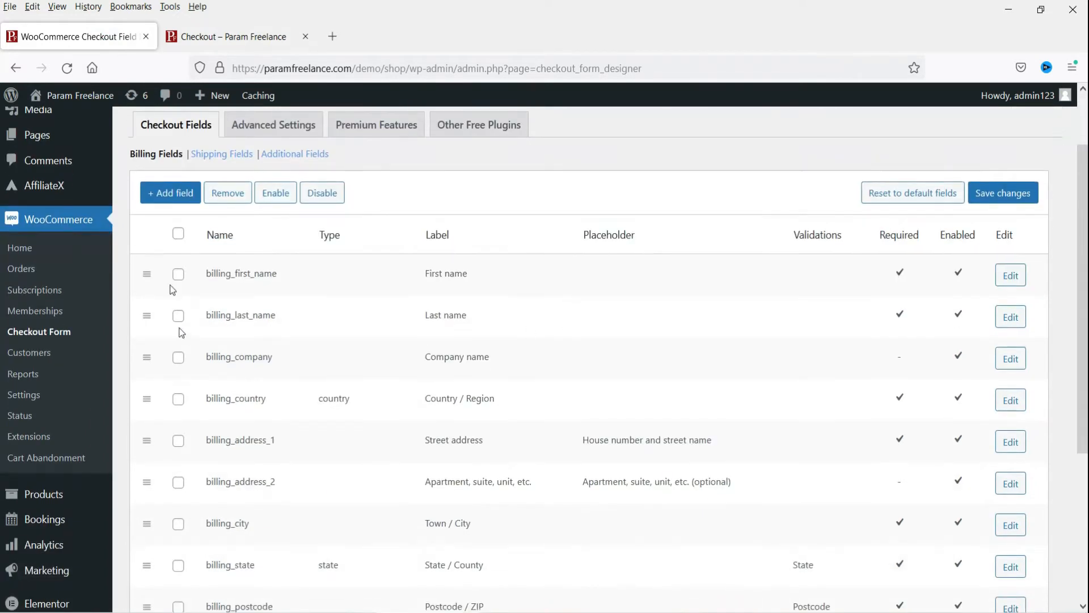
left_click(226, 36)
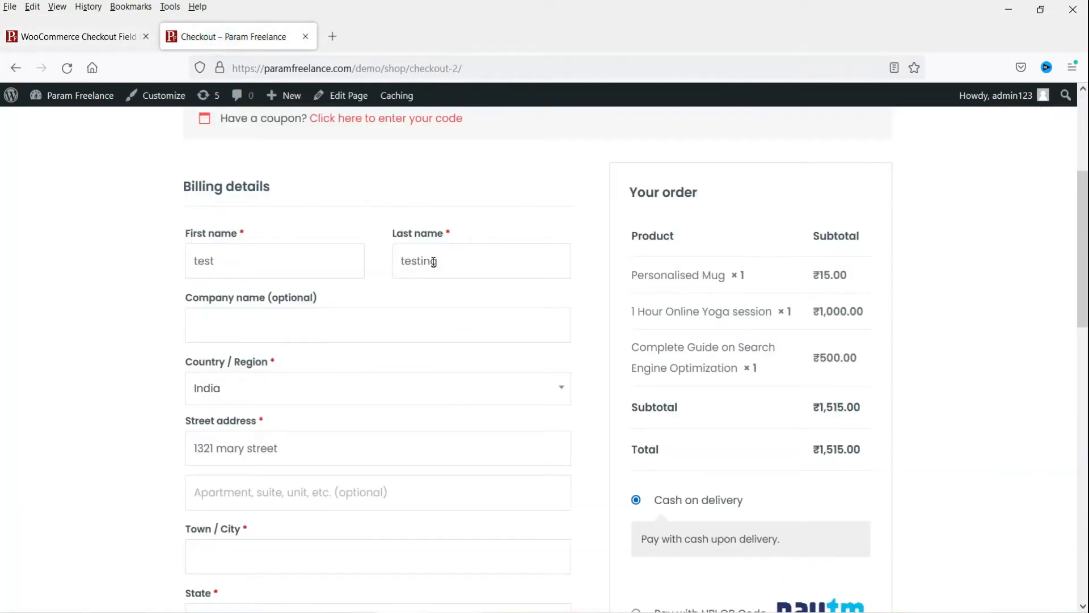
left_click(111, 38)
Mark the billing_last_name field for removal
left_click(178, 316)
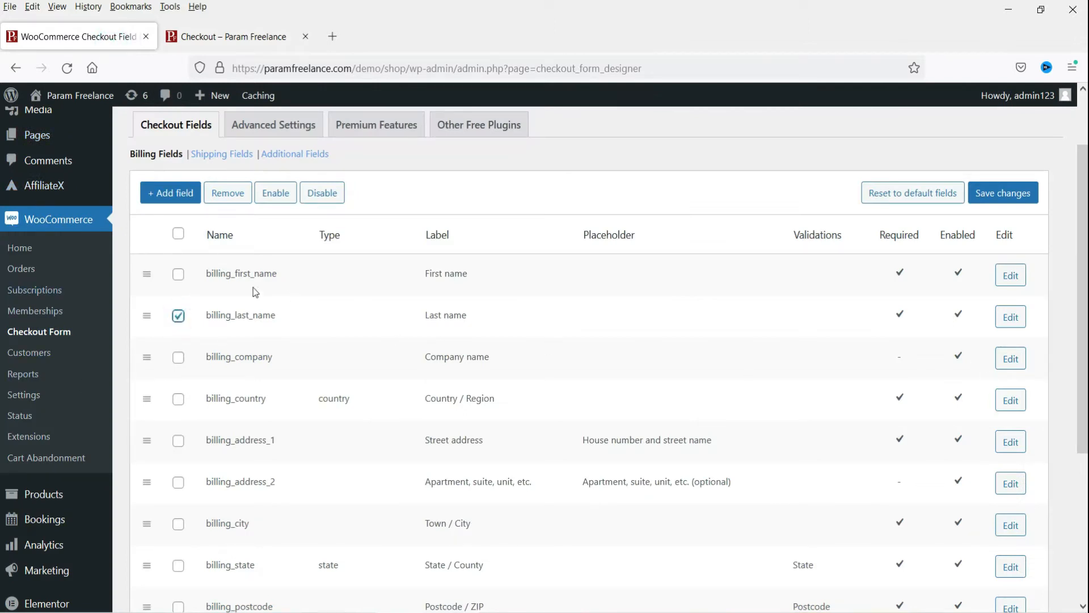
left_click(236, 195)
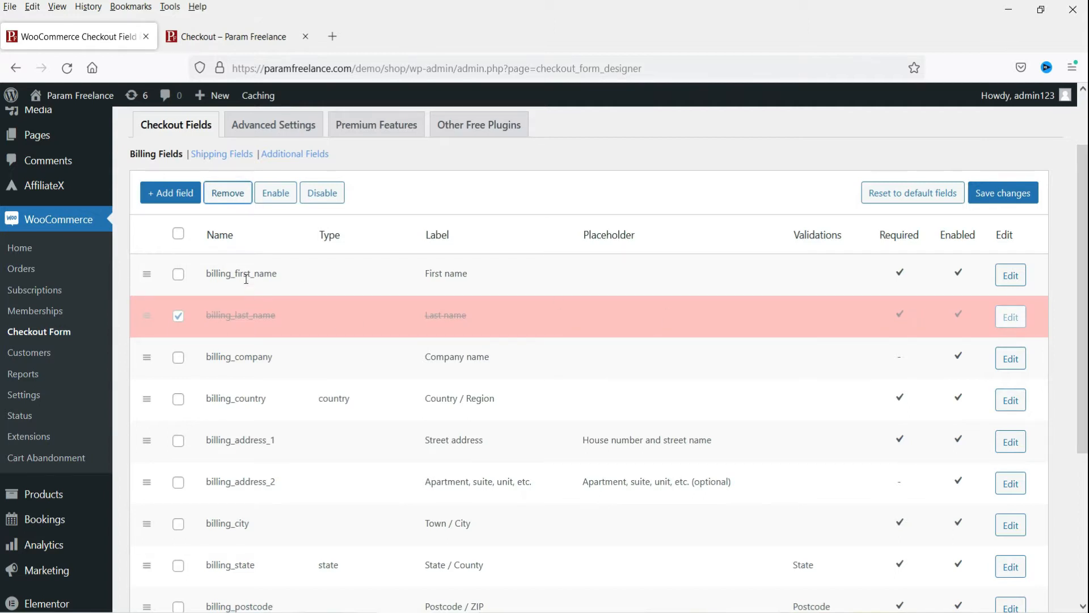
Set both the label and the placeholder of the billing_first_name field to "Full Name" and save the changes
left_click(1011, 276)
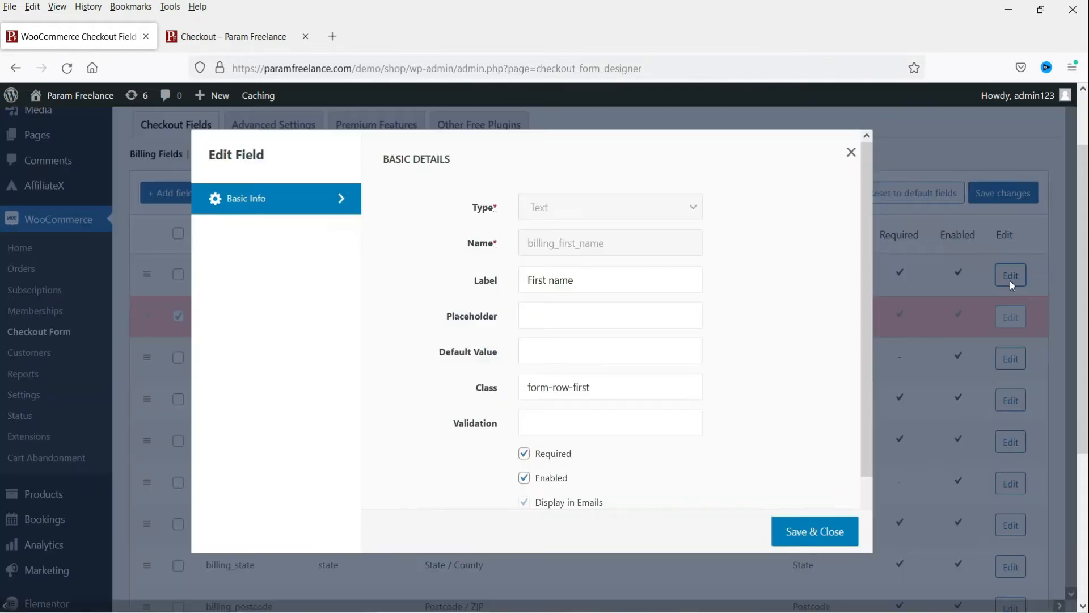
triple_click(601, 282)
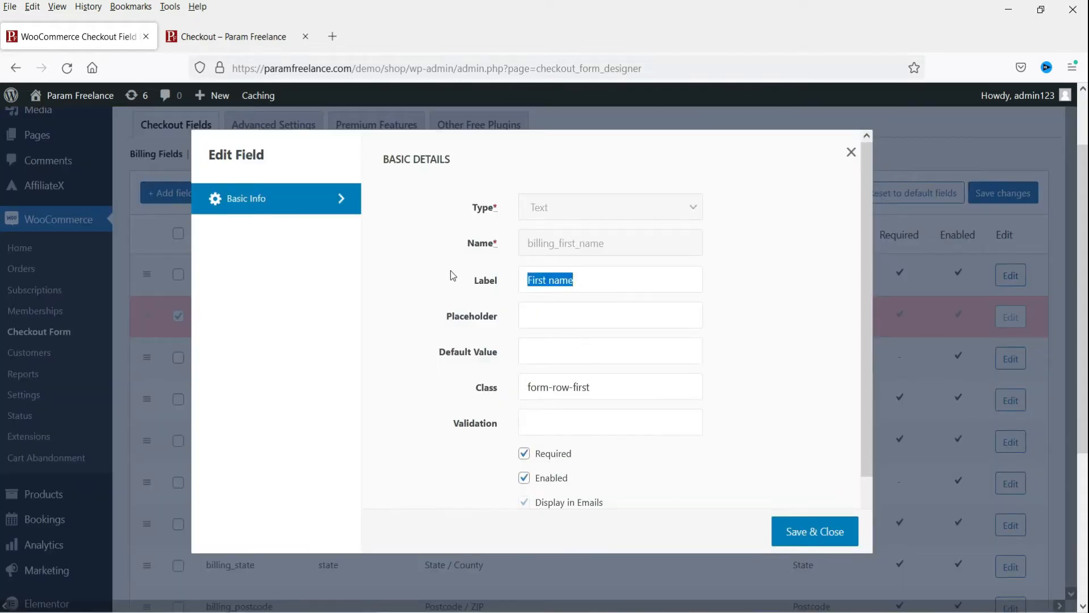
type("Full Name")
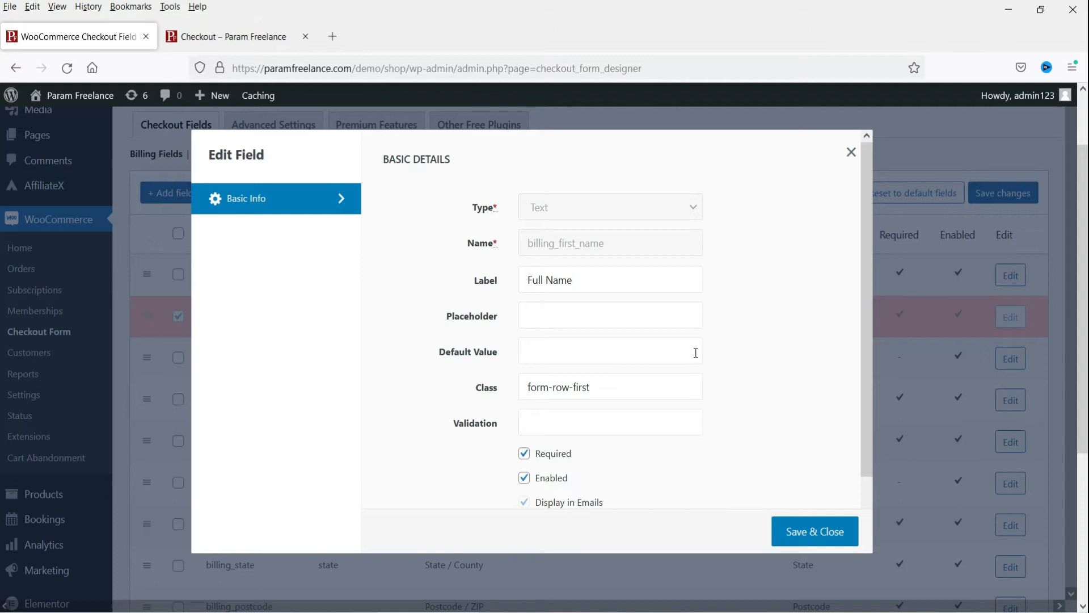
scroll(702, 352, "down", 2)
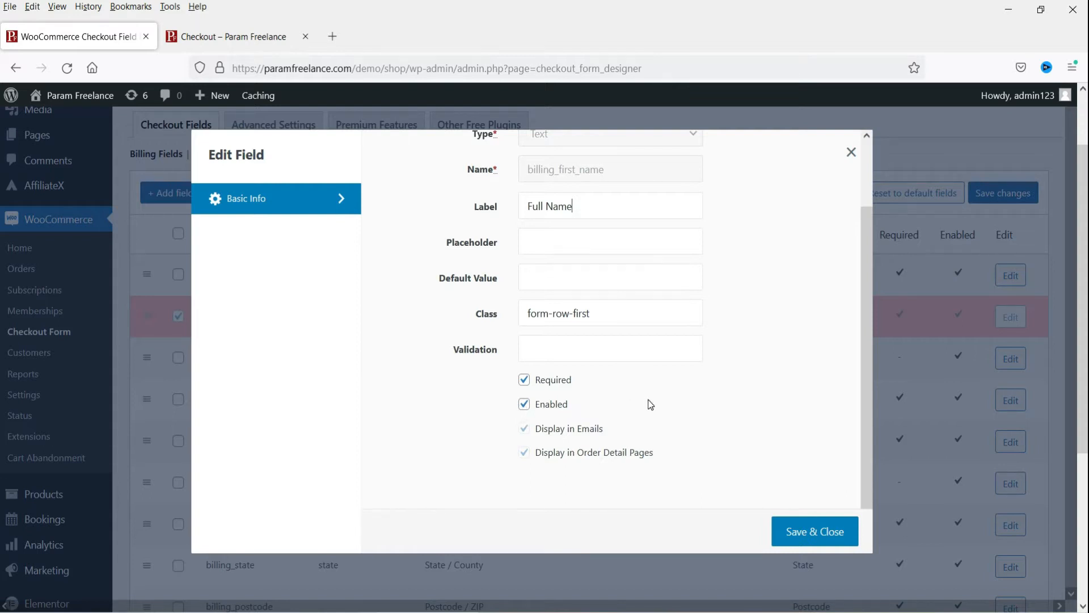
scroll(646, 403, "up", 2)
triple_click(598, 286)
key("ctrl+c")
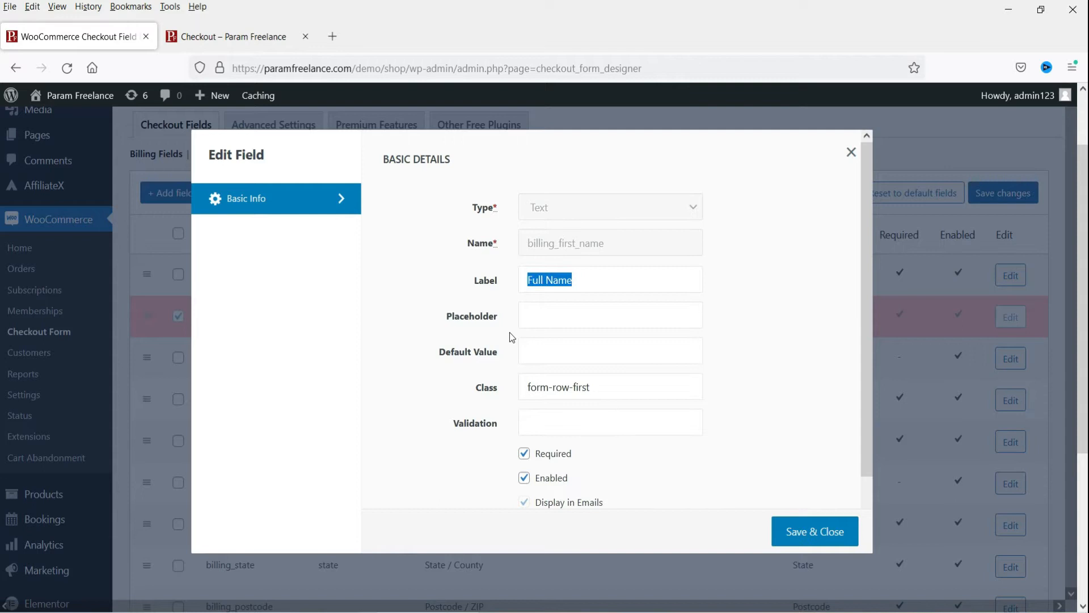
left_click(542, 317)
key("ctrl+v")
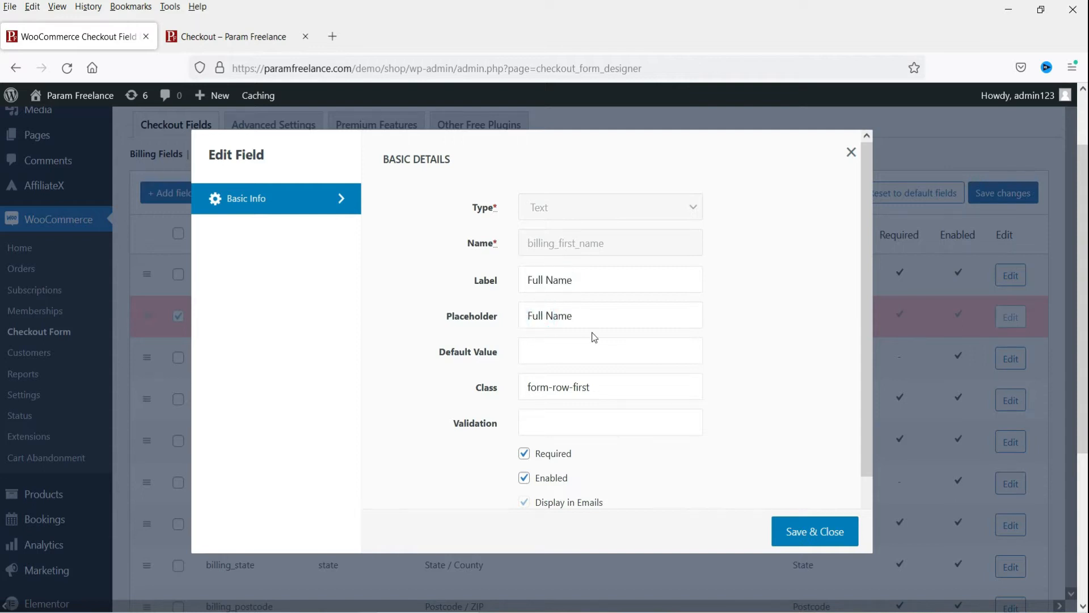
left_click(793, 537)
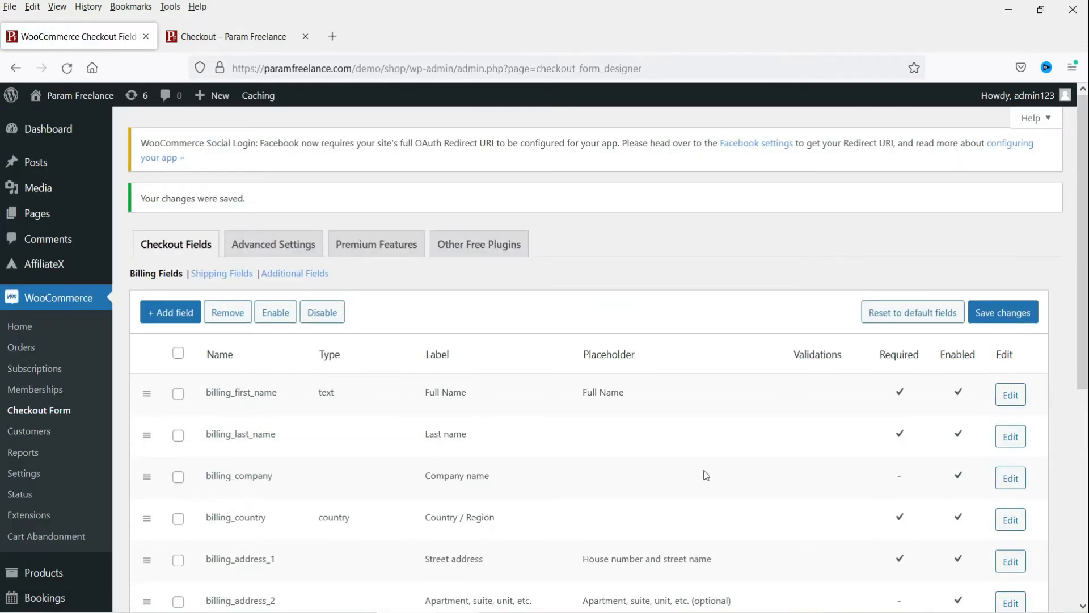
left_click(1015, 316)
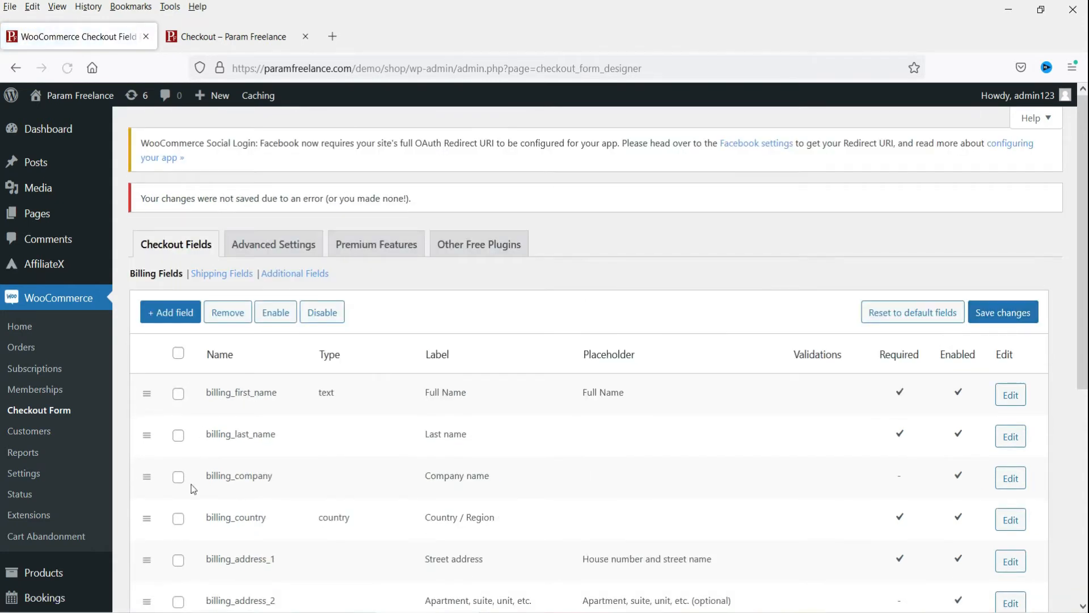
Remove the billing_last_name field from the billing fields and save the changes
left_click(174, 440)
left_click(227, 312)
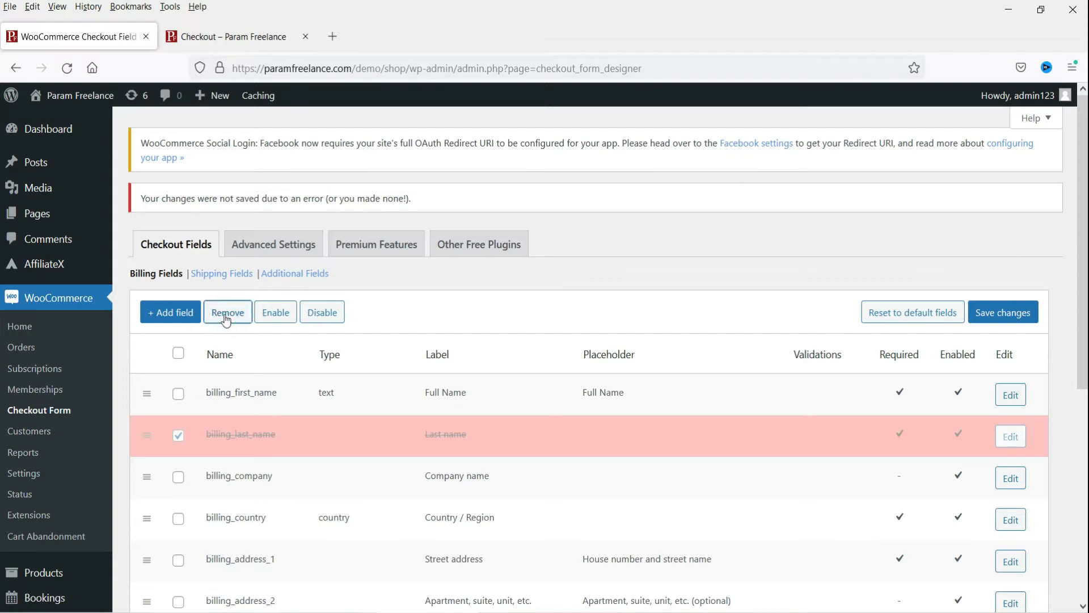
left_click(999, 315)
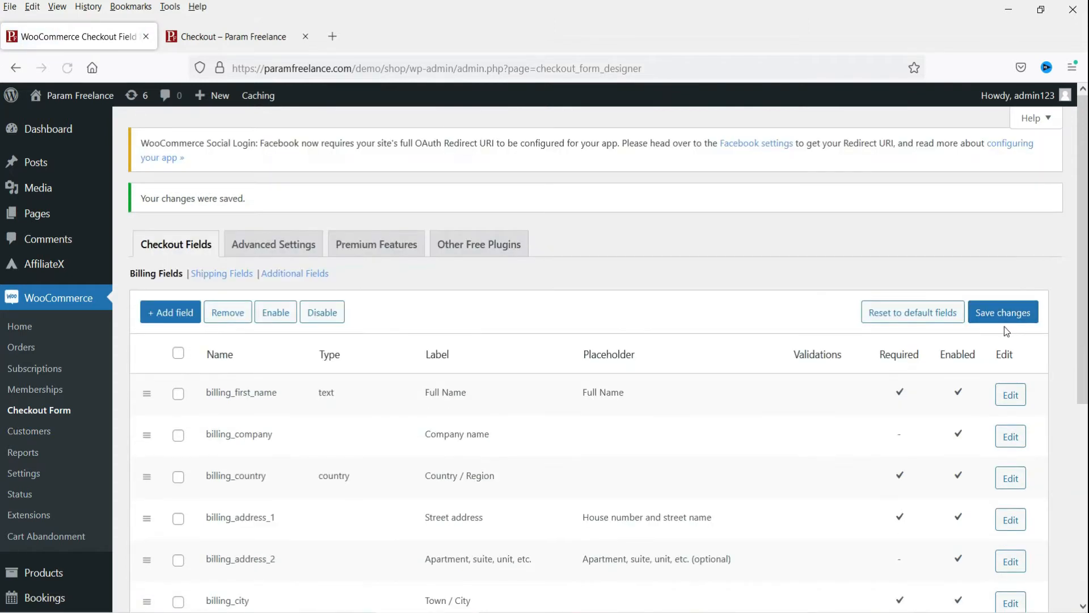
Reload the shop's checkout page and check the name field in the billing details
left_click(256, 36)
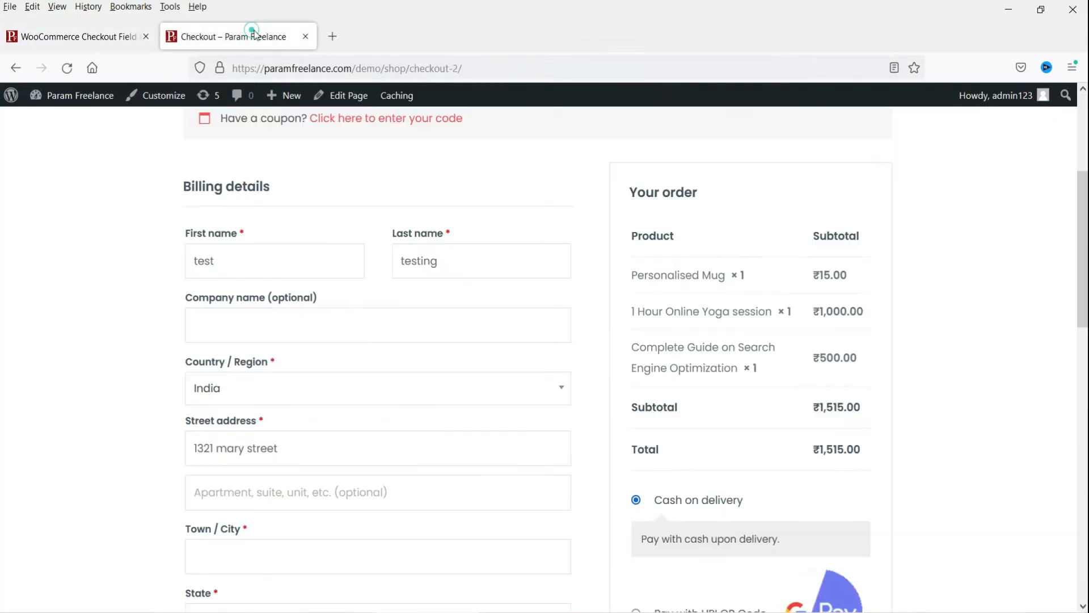
left_click(67, 68)
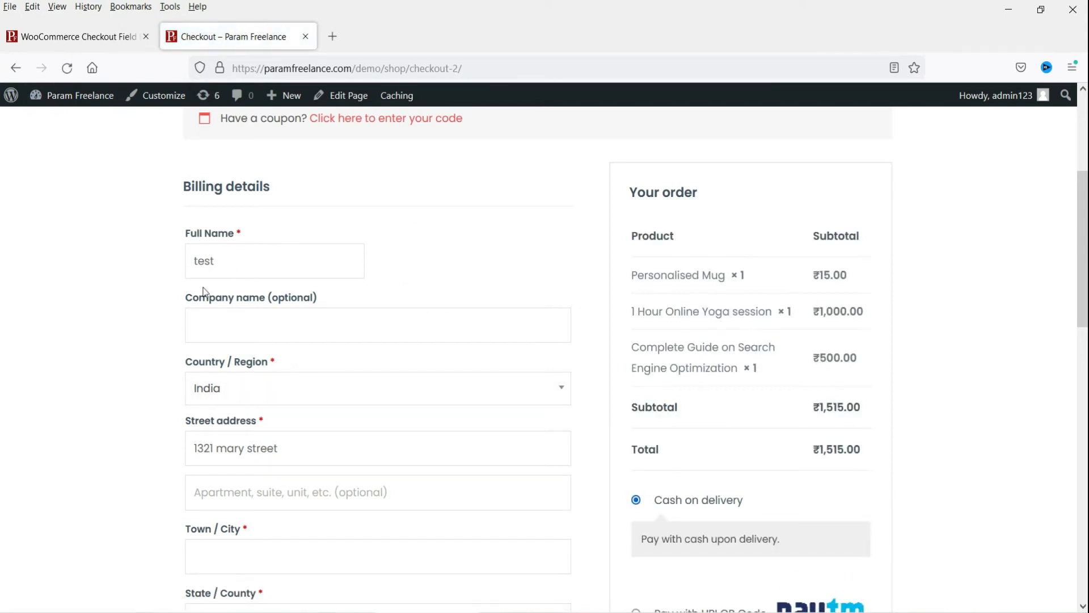
Review the settings of the billing_first_name field against its layout on the checkout page, leaving them unedited
left_click(80, 38)
scroll(504, 377, "down", 2)
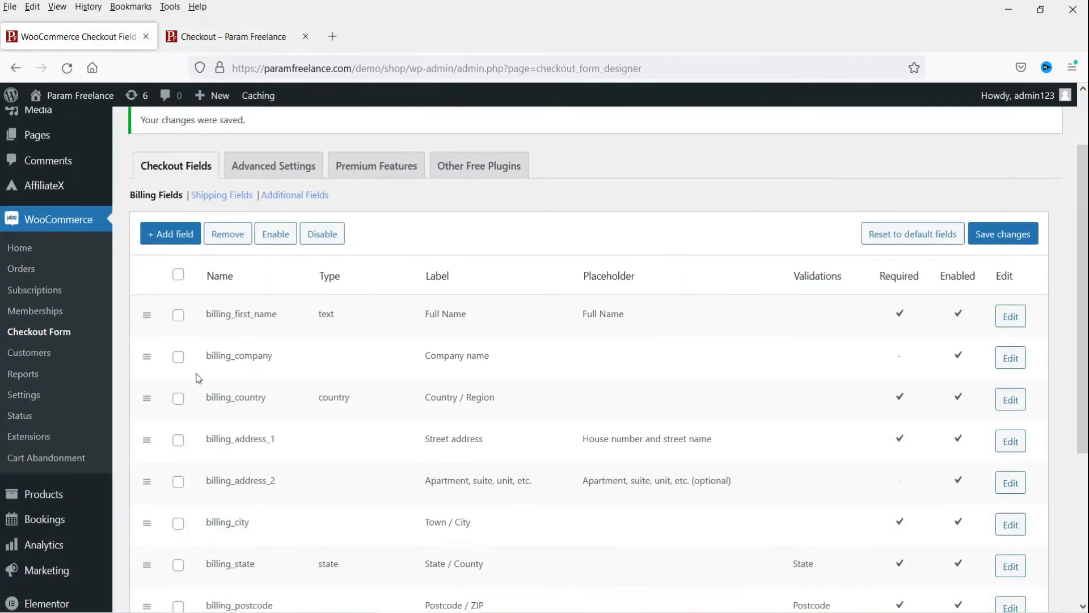
left_click(1010, 316)
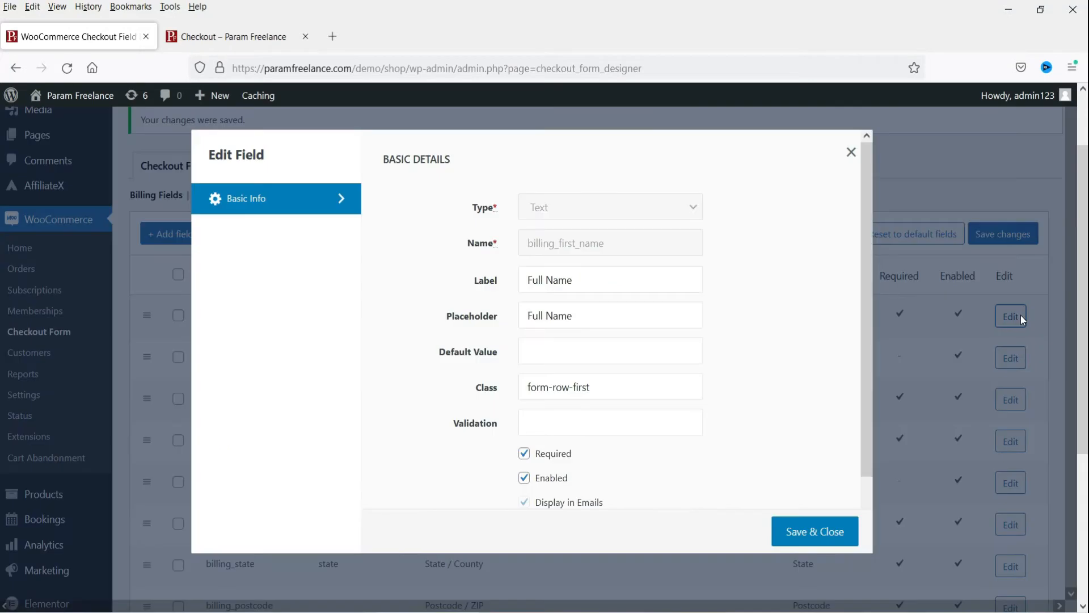
left_click(851, 152)
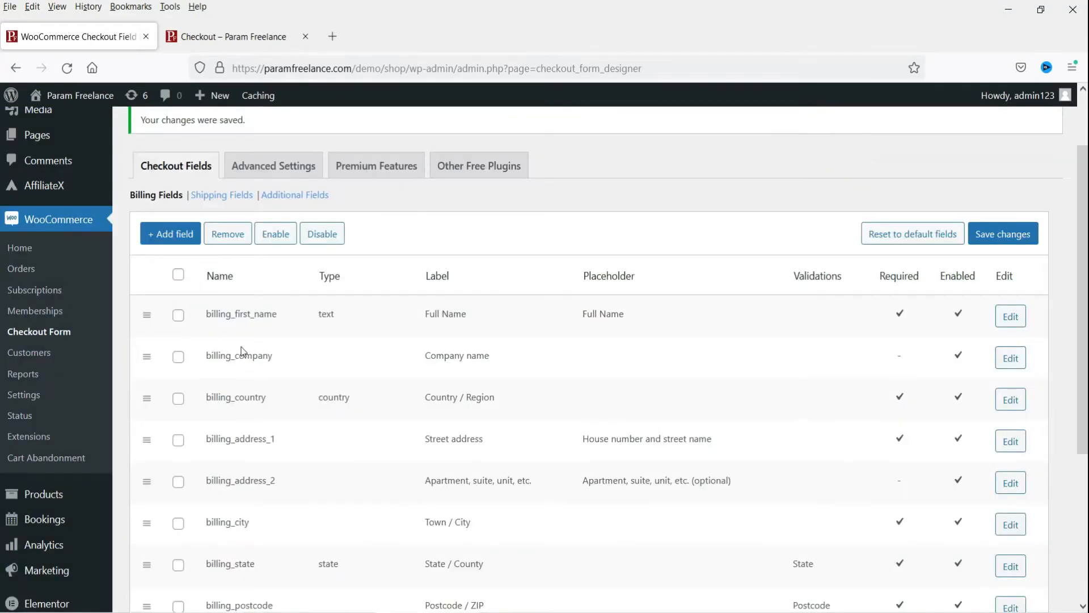
left_click(233, 36)
left_click(80, 36)
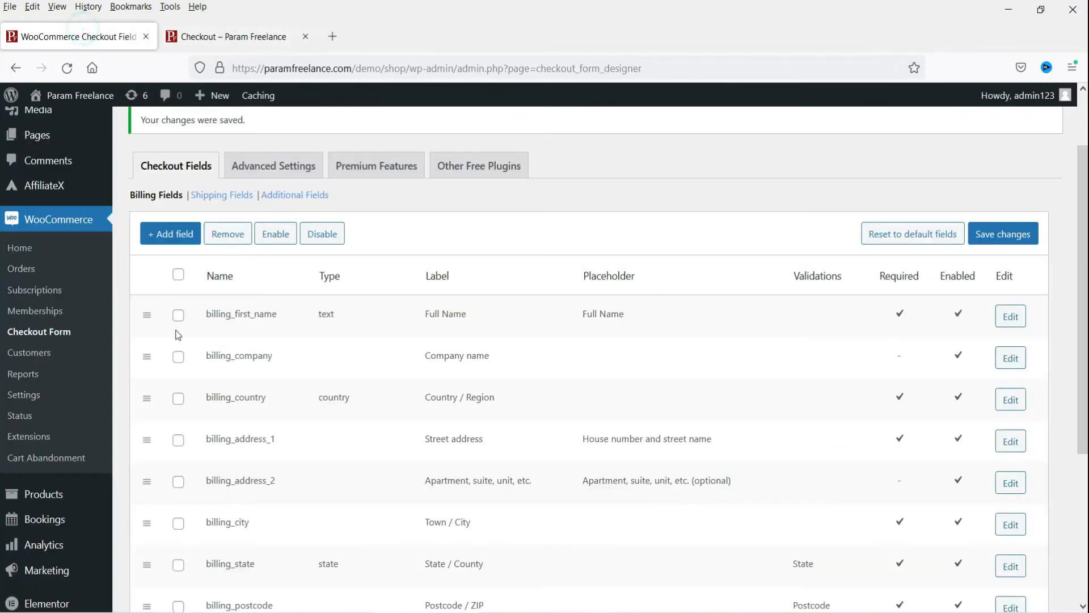
Check the class assigned to the billing_company field and close its settings without saving
left_click(1012, 359)
triple_click(617, 383)
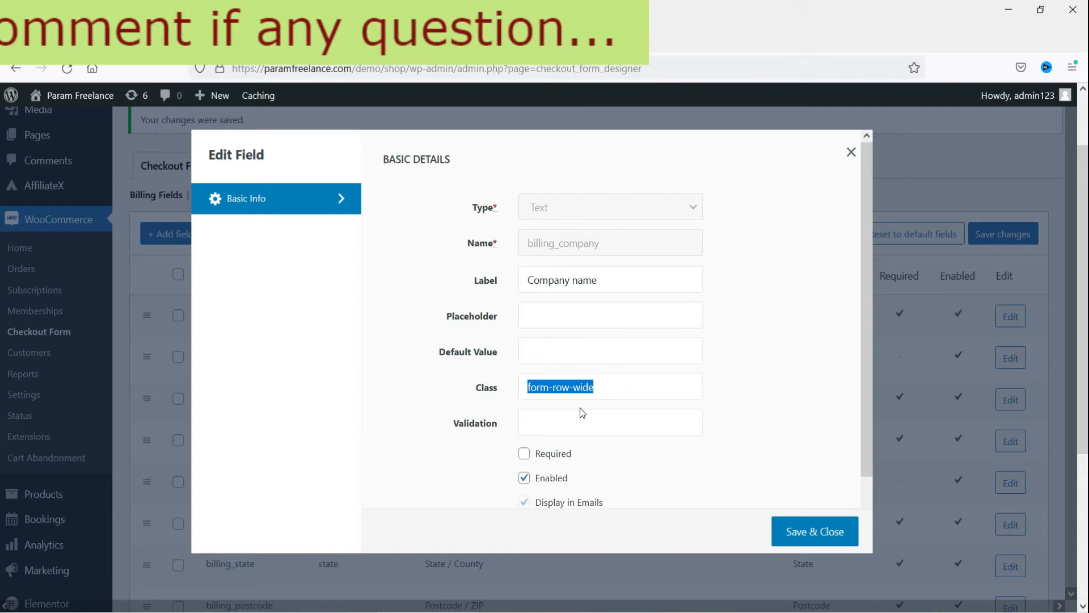
left_click(849, 153)
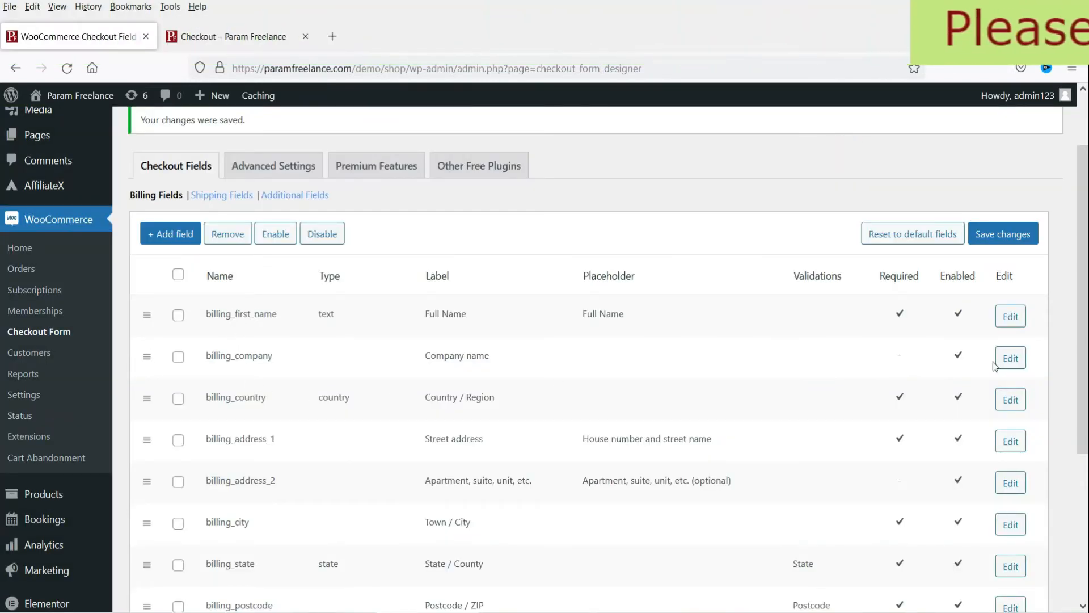
Set the class of the billing_first_name field to form-row-wide and save the changes
left_click(1016, 318)
left_click_drag(613, 385, 444, 389)
type("form-row-wide")
left_click(804, 537)
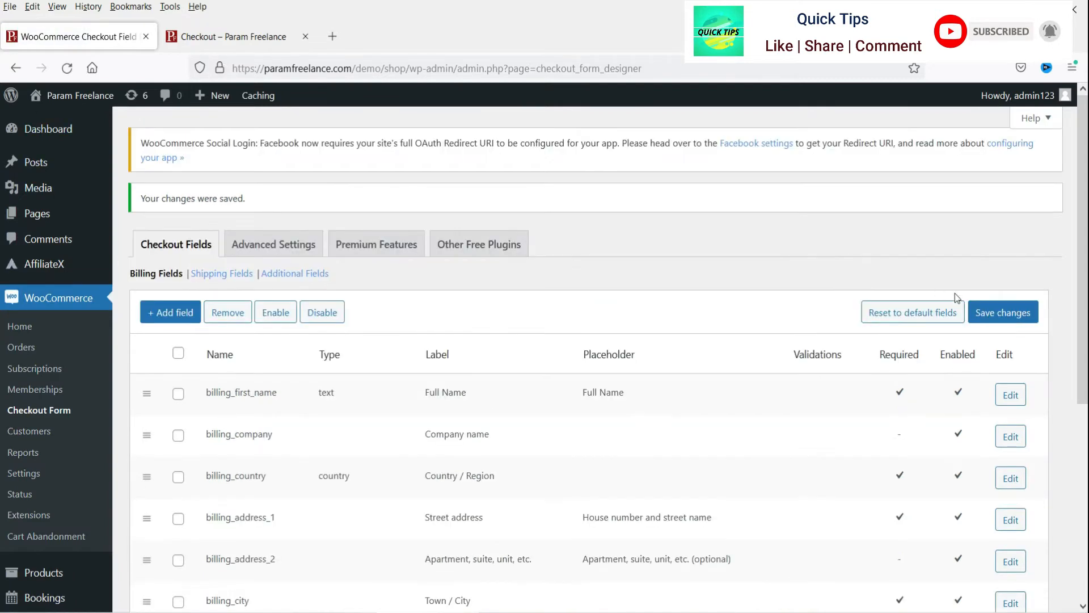
left_click(1020, 314)
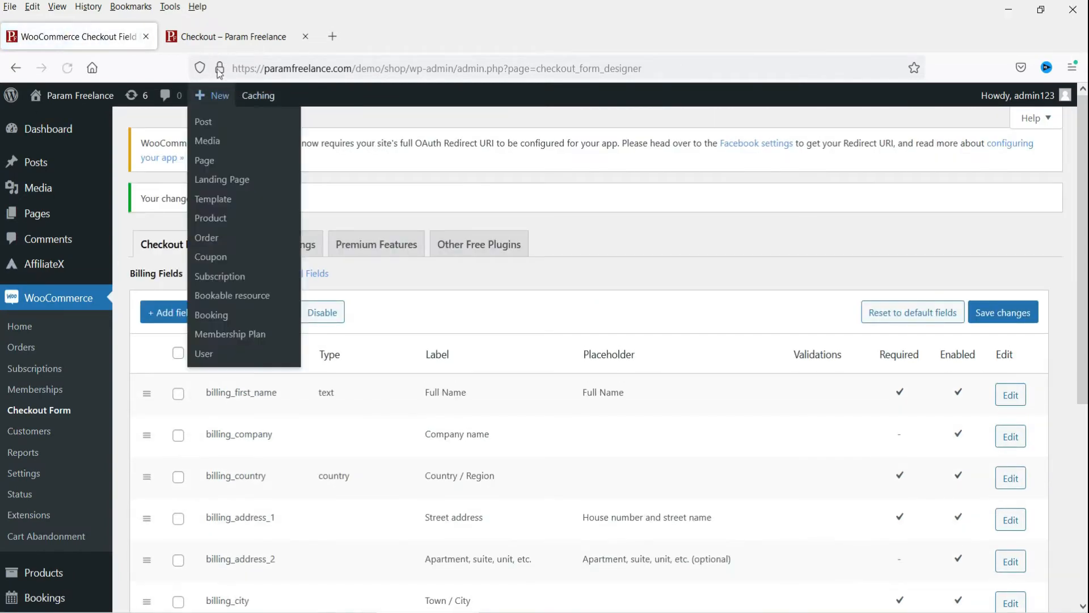
Reload the shop's checkout page and check the width of the Full Name field
left_click(226, 36)
key("F5")
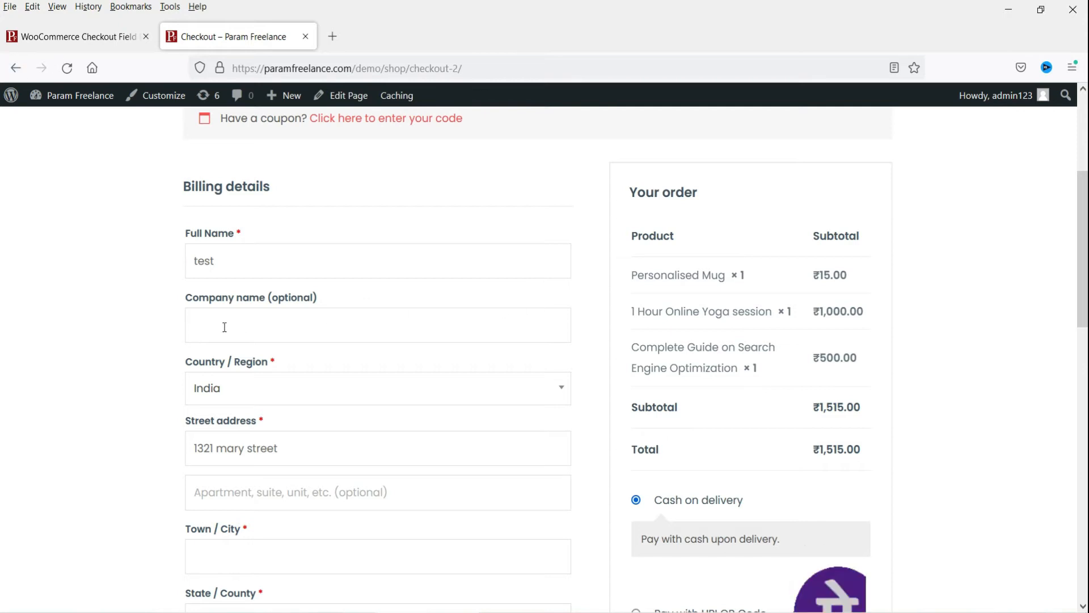
left_click(80, 36)
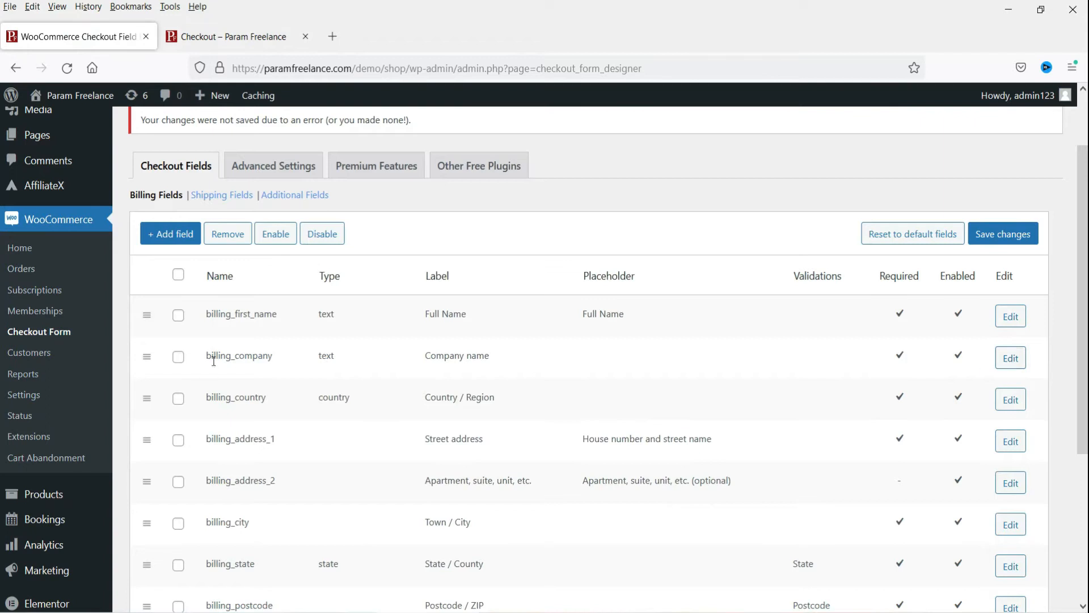
left_click(177, 357)
left_click(230, 236)
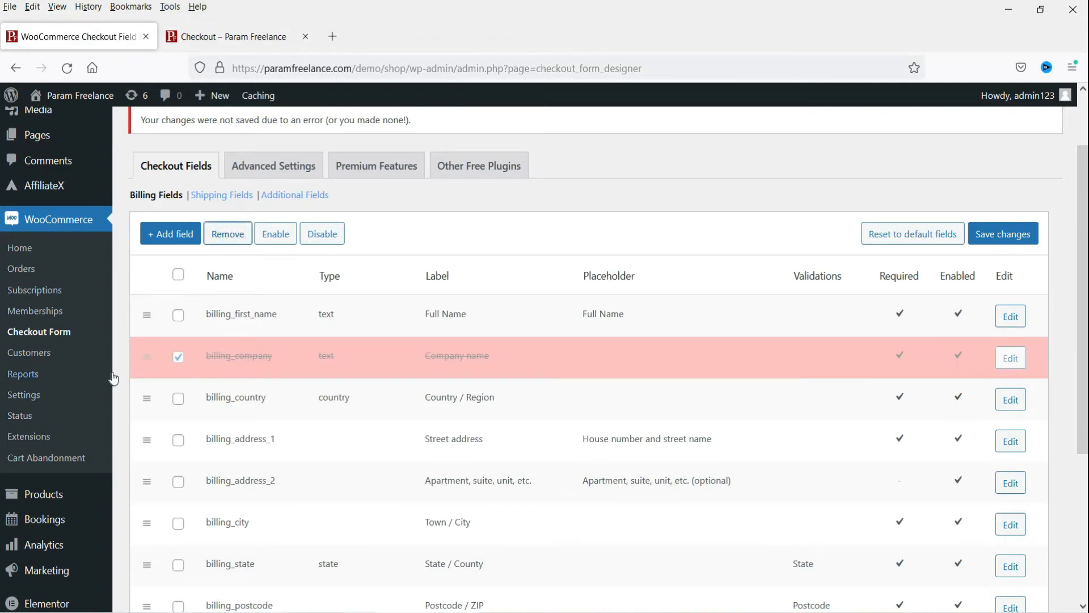
left_click(178, 358)
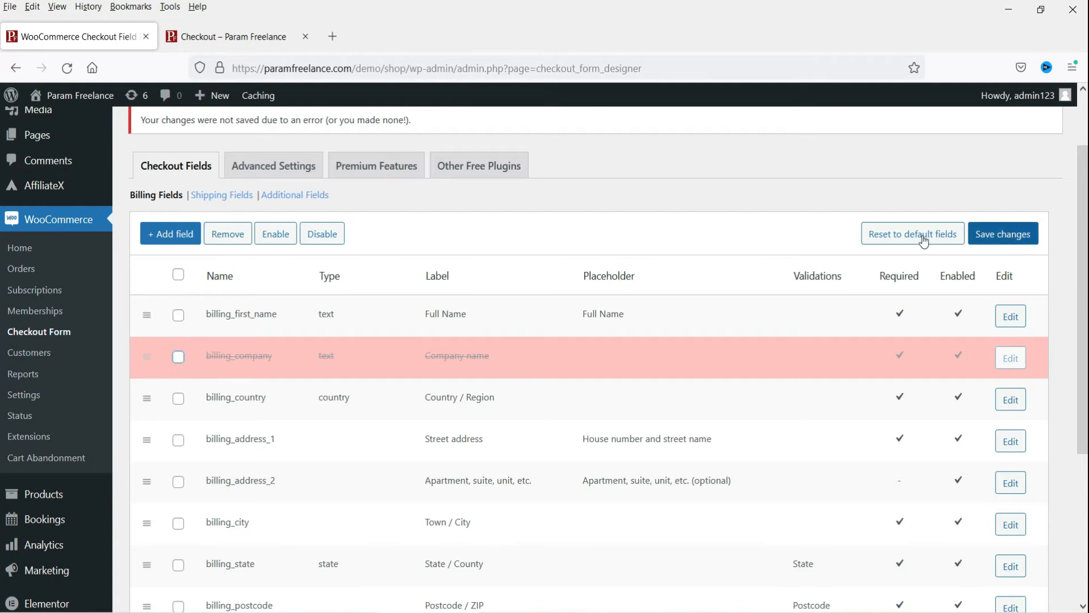
left_click(66, 69)
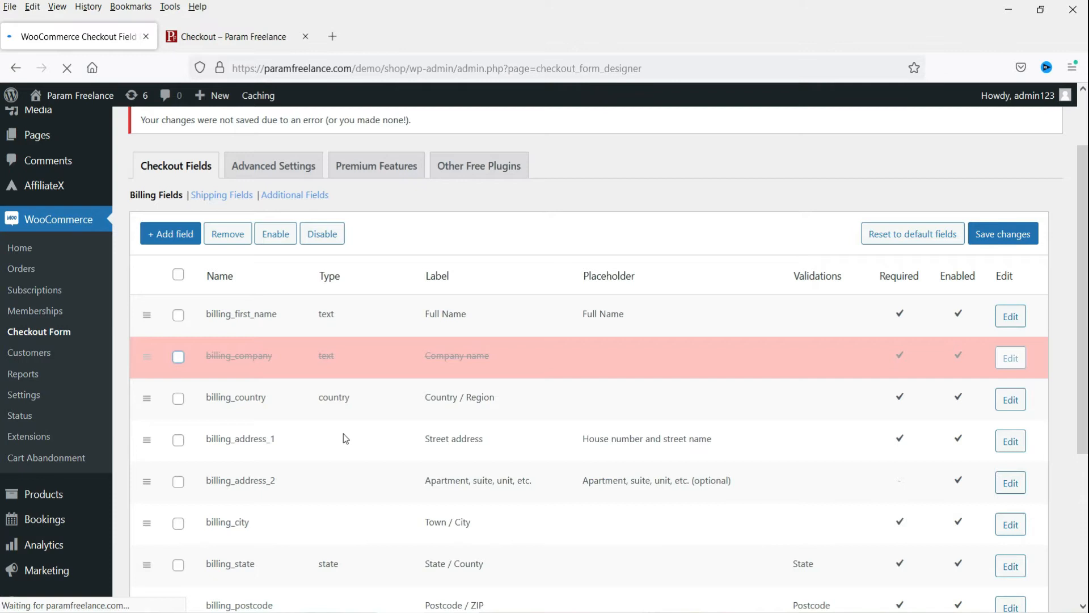
Disable the billing_company field and save the changes
left_click(178, 319)
left_click(323, 193)
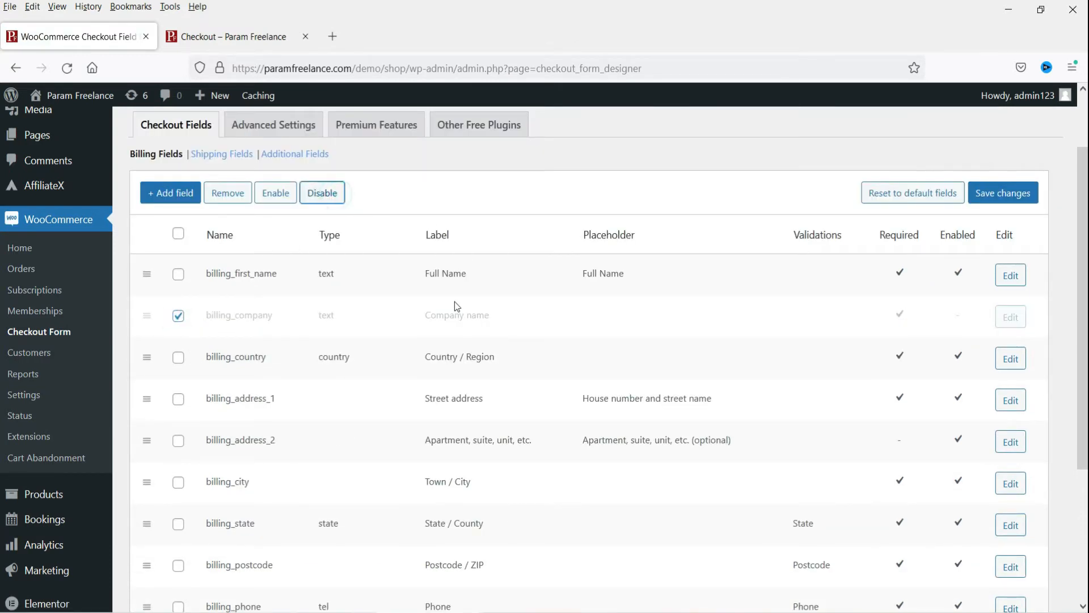
left_click(1001, 193)
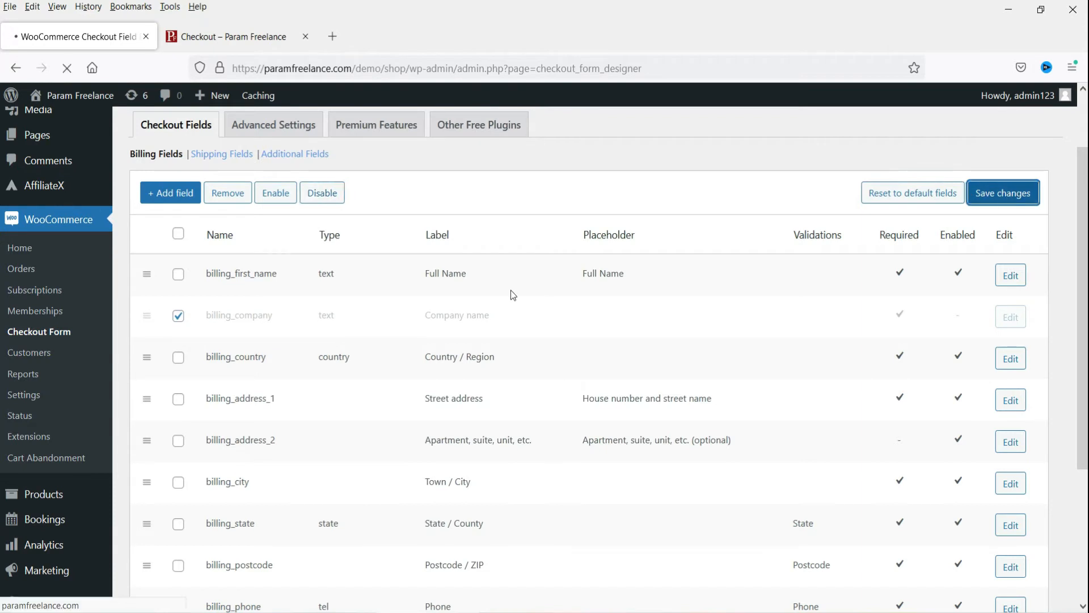
Reload the checkout page and compare its billing details with the billing fields listed in the field editor
left_click(239, 36)
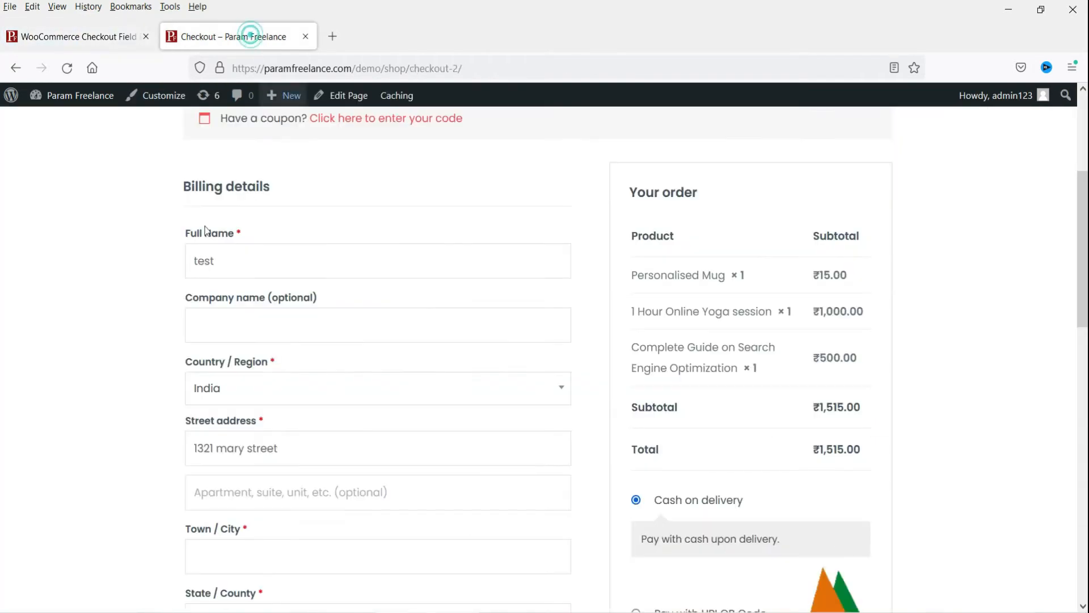
left_click(66, 68)
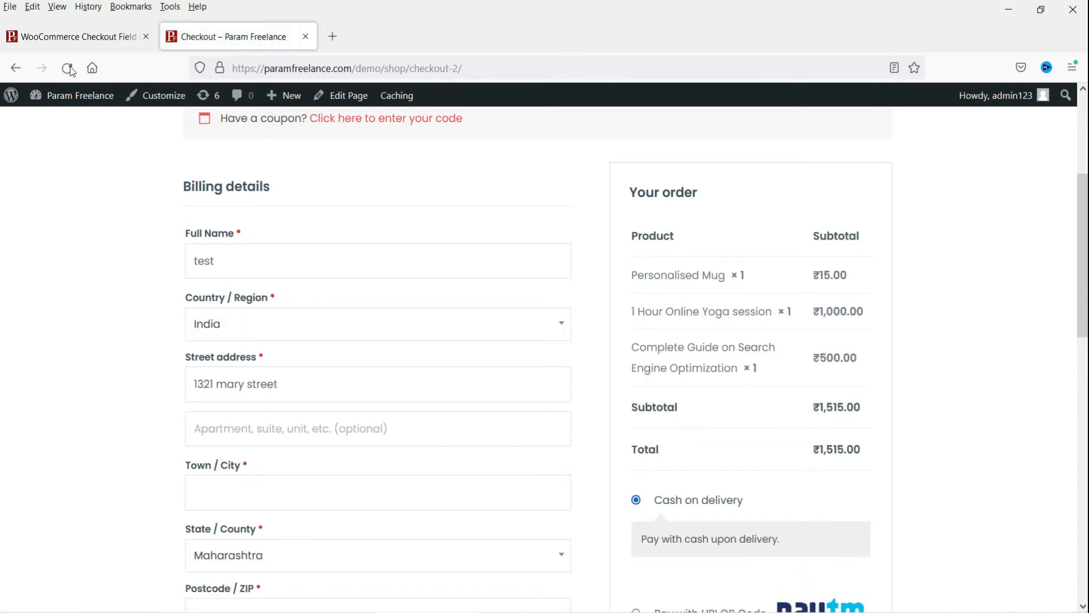
left_click(44, 38)
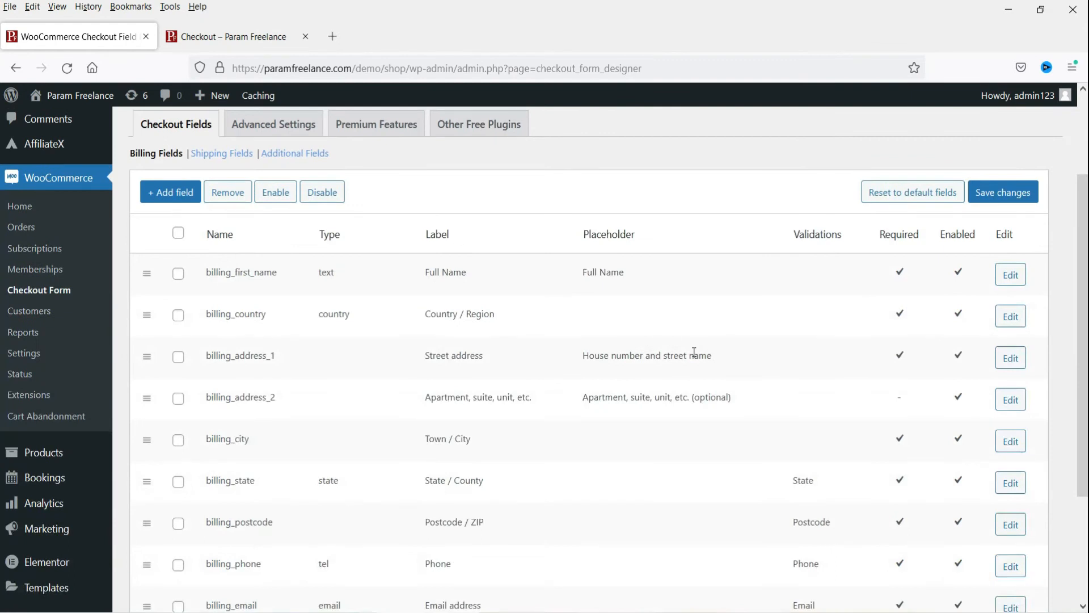
scroll(694, 352, "down", 3)
left_click(235, 36)
scroll(396, 343, "down", 5)
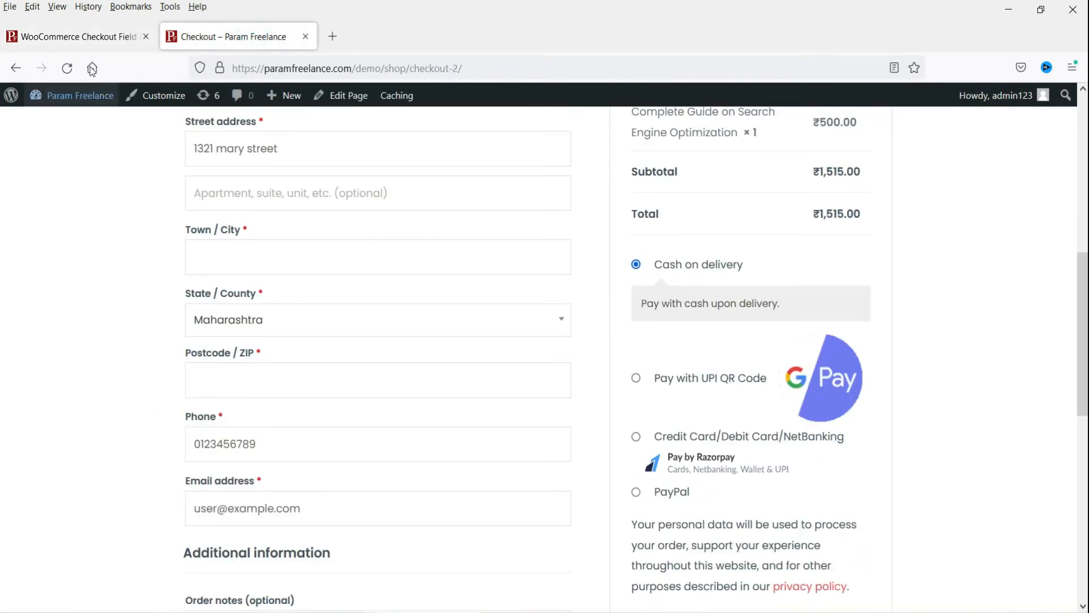
Create a new billing field of type Date with the name billing_date
left_click(80, 37)
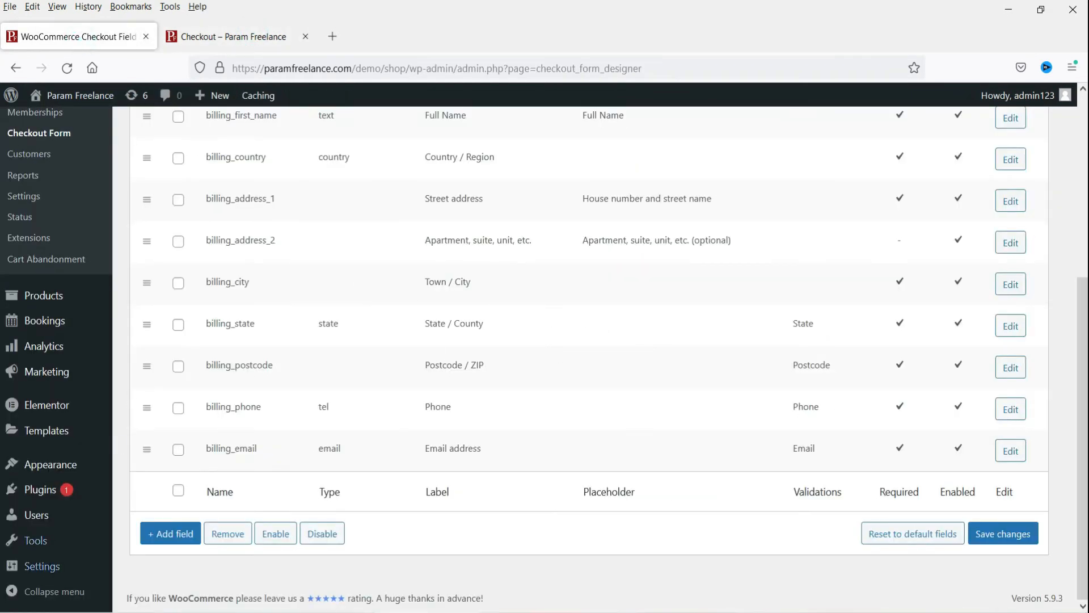
left_click(174, 534)
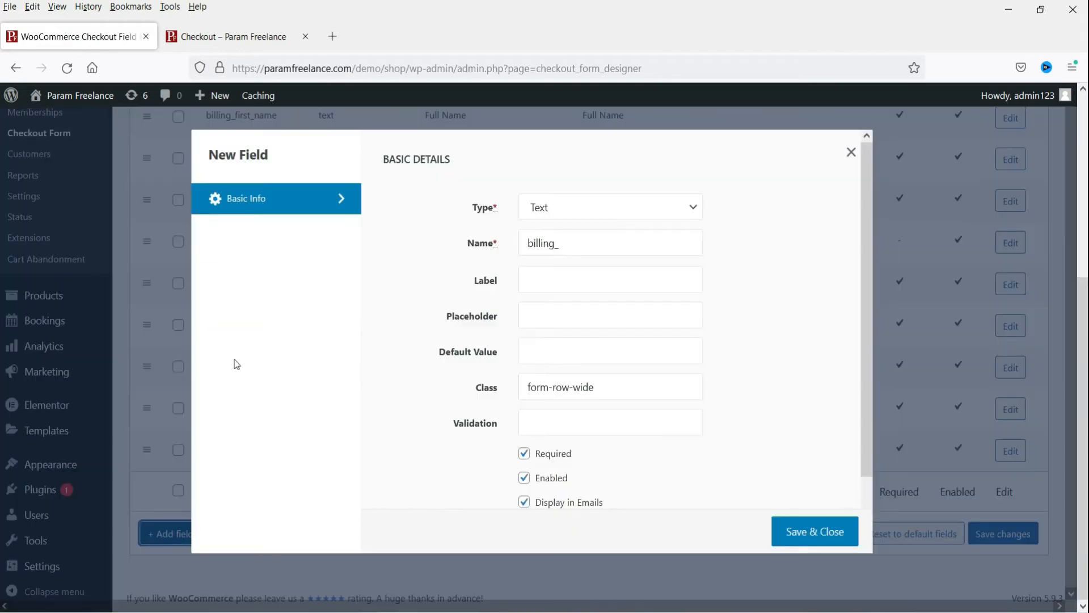
left_click(655, 211)
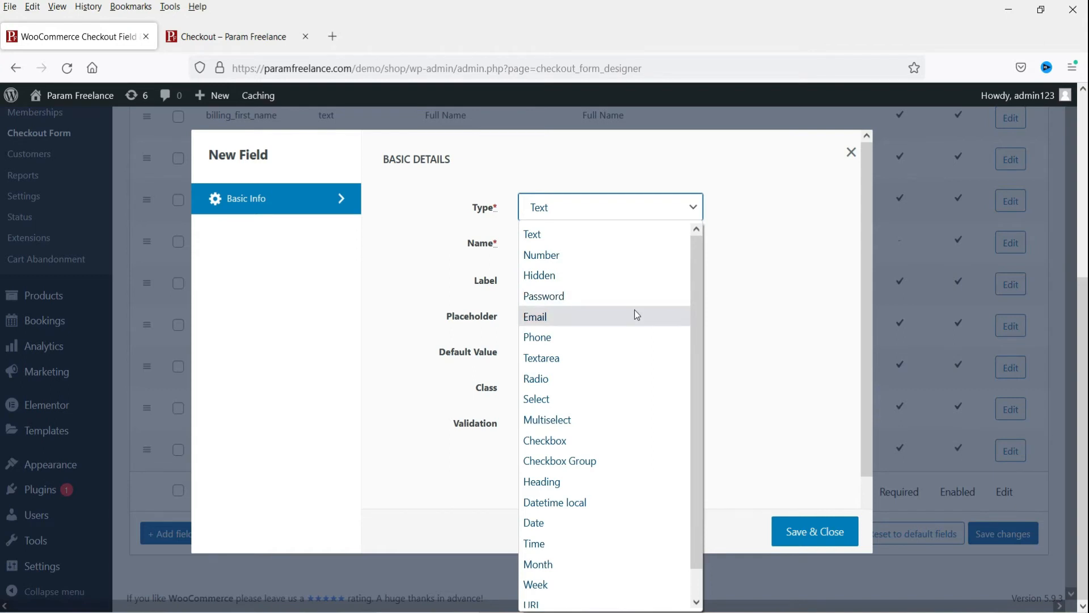
scroll(634, 315, "down", 1)
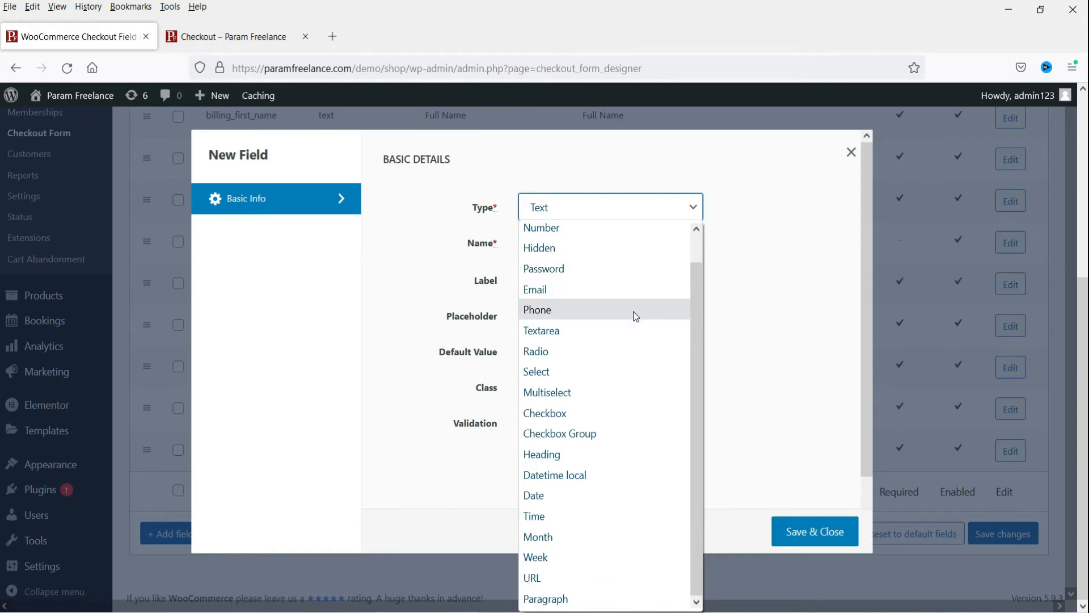
left_click(576, 498)
left_click(592, 253)
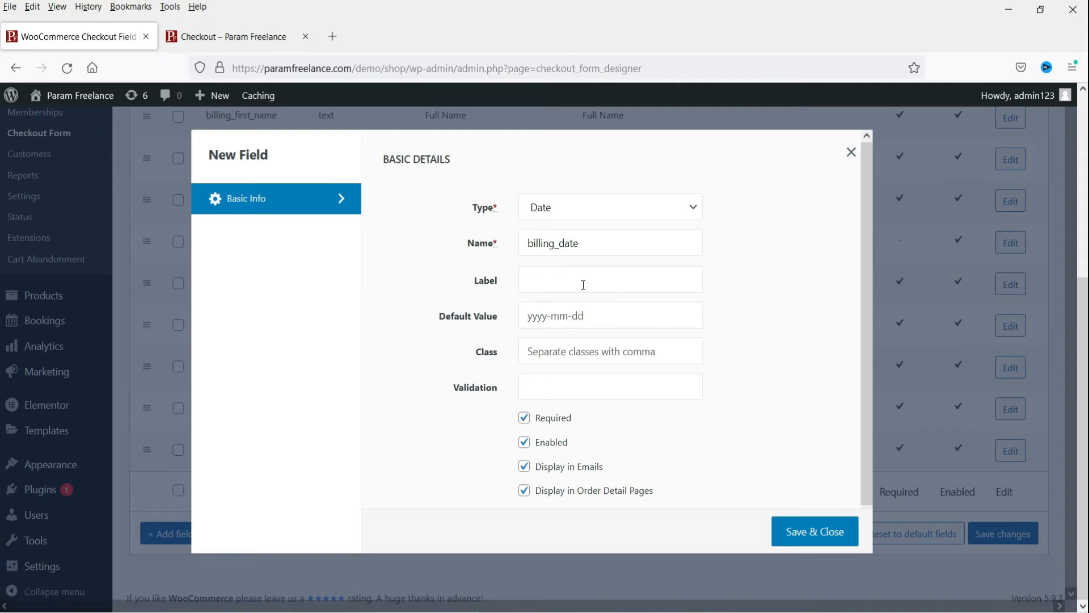
Label the new date field Shipping Date and save it with the field changes
type("Shipping")
type("Dat")
scroll(550, 374, "down", 1)
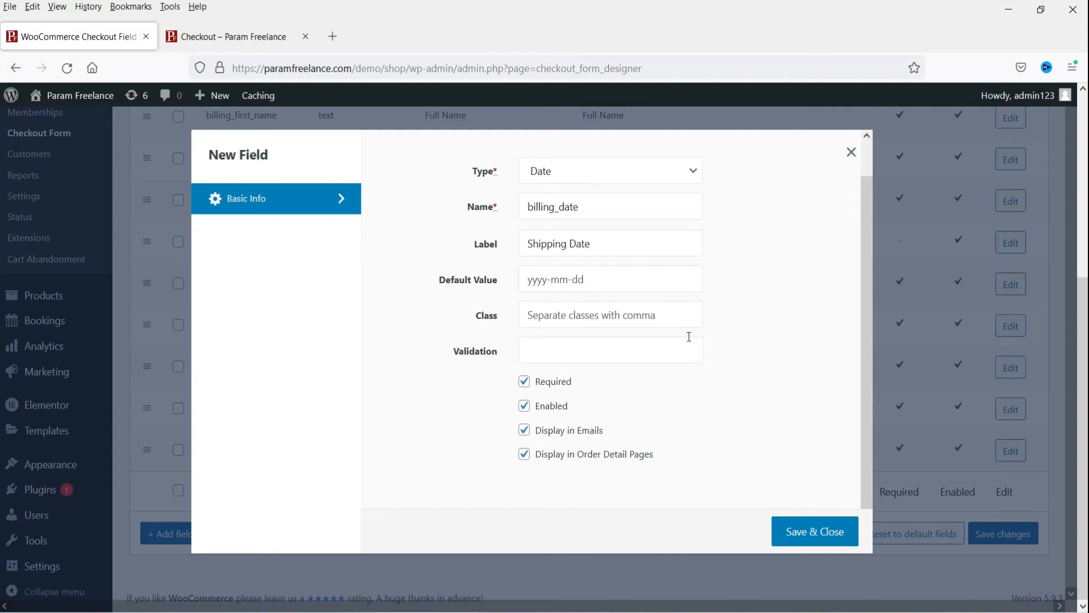
scroll(610, 294, "up", 1)
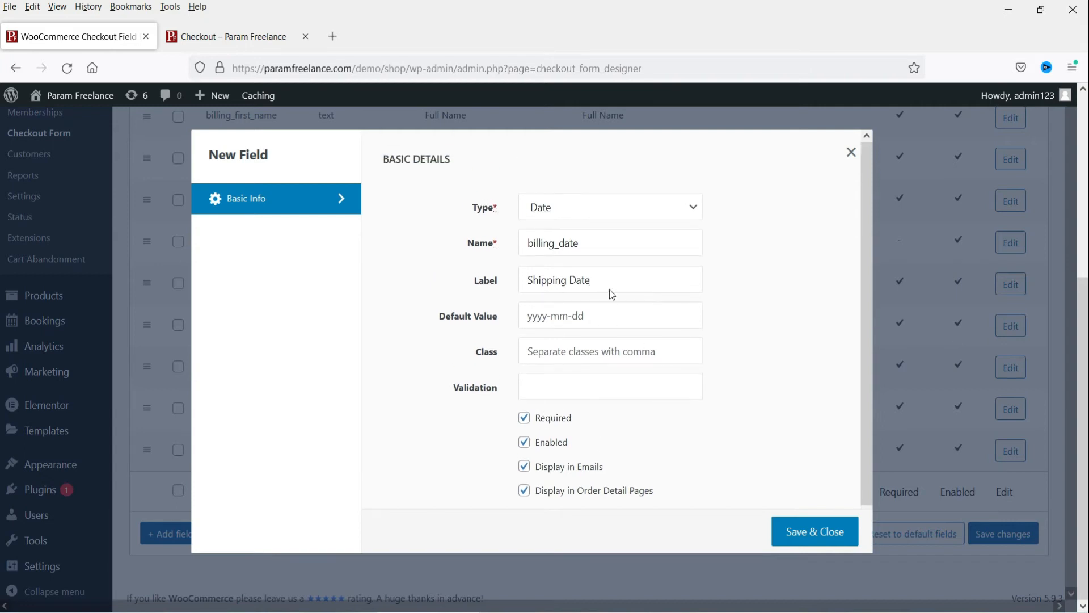
left_click(814, 532)
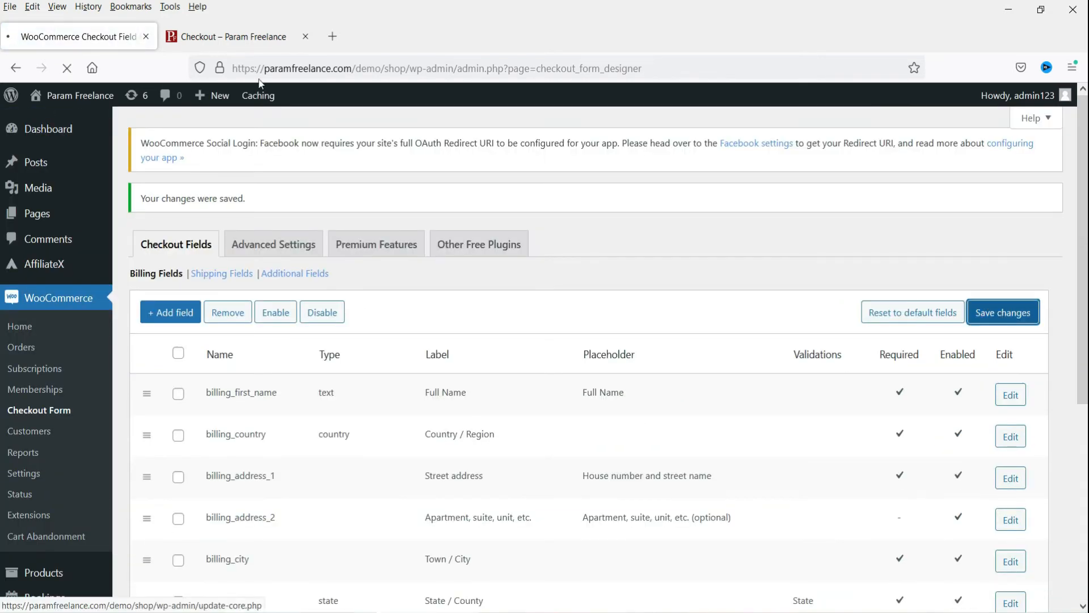
Reload the checkout page and open the calendar of the Shipping Date field
left_click(262, 37)
left_click(66, 67)
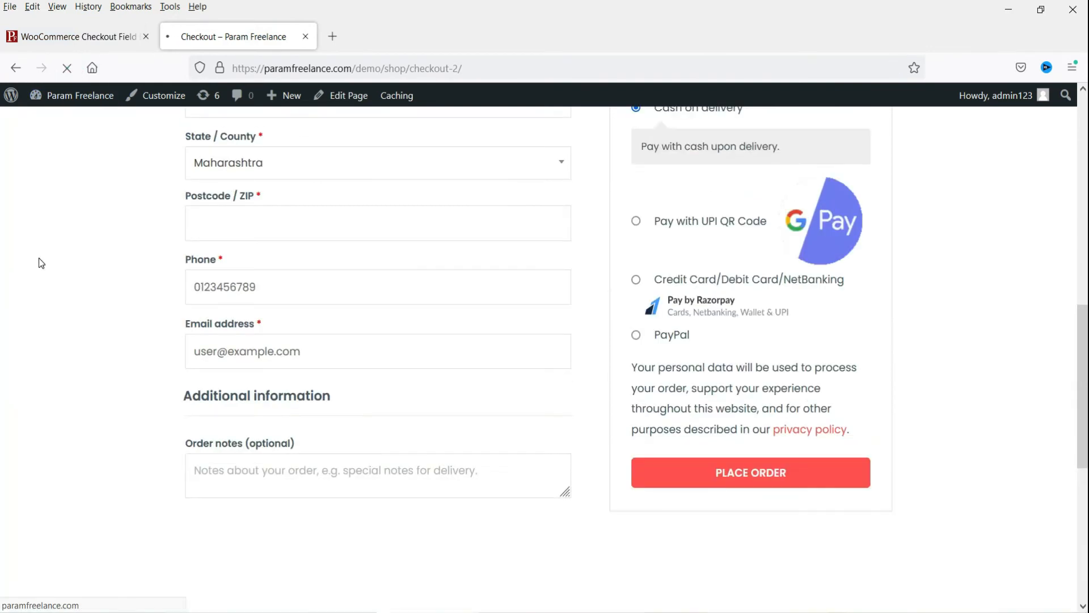
left_click(225, 333)
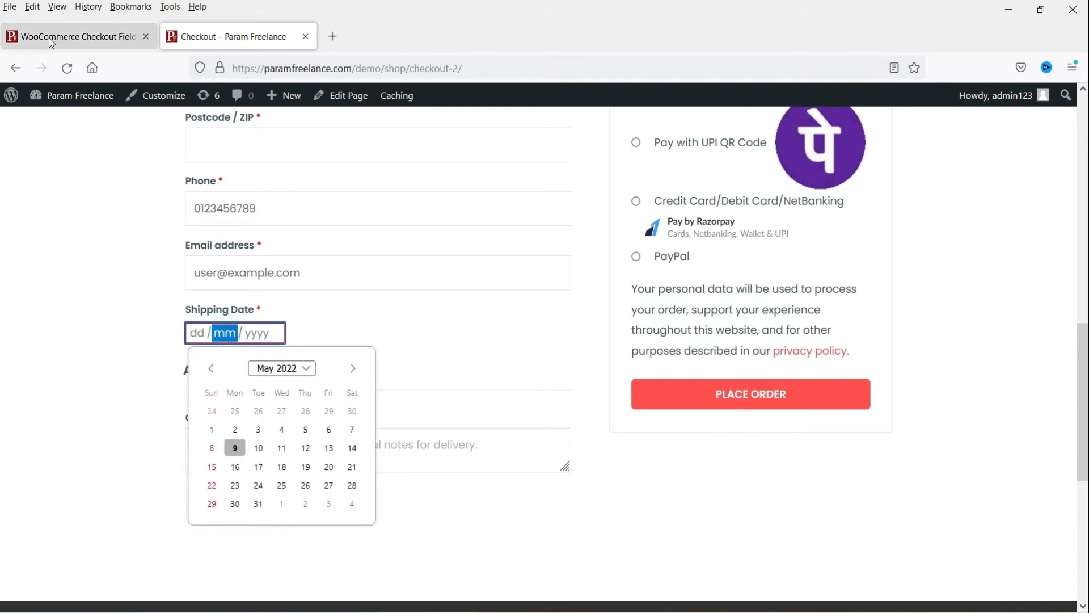
Review the field types available for a new billing field and close the form without adding one
left_click(79, 36)
scroll(263, 312, "down", 5)
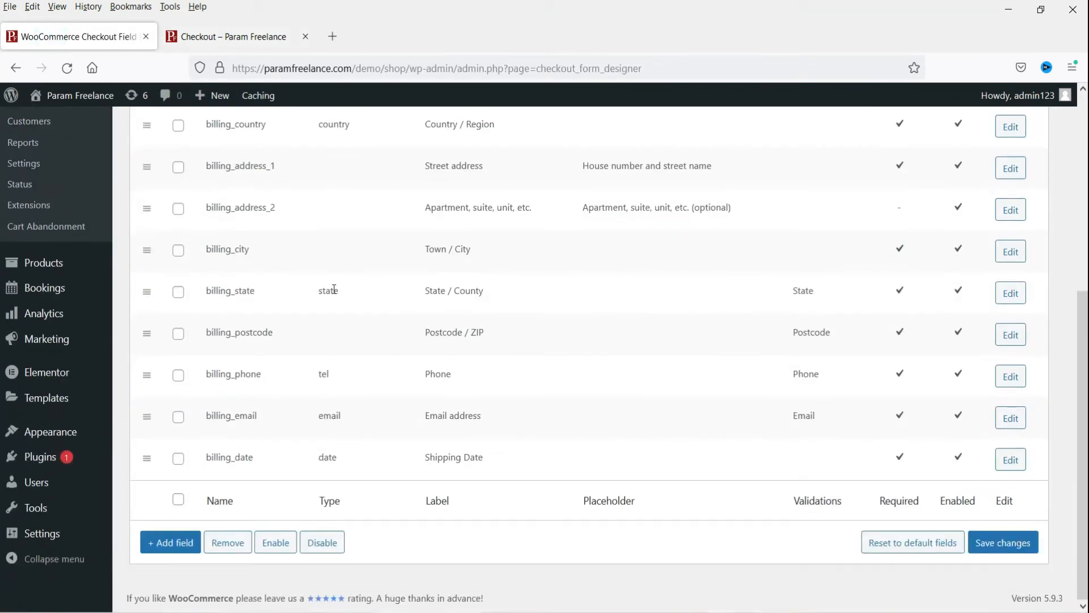
left_click(182, 543)
left_click(655, 205)
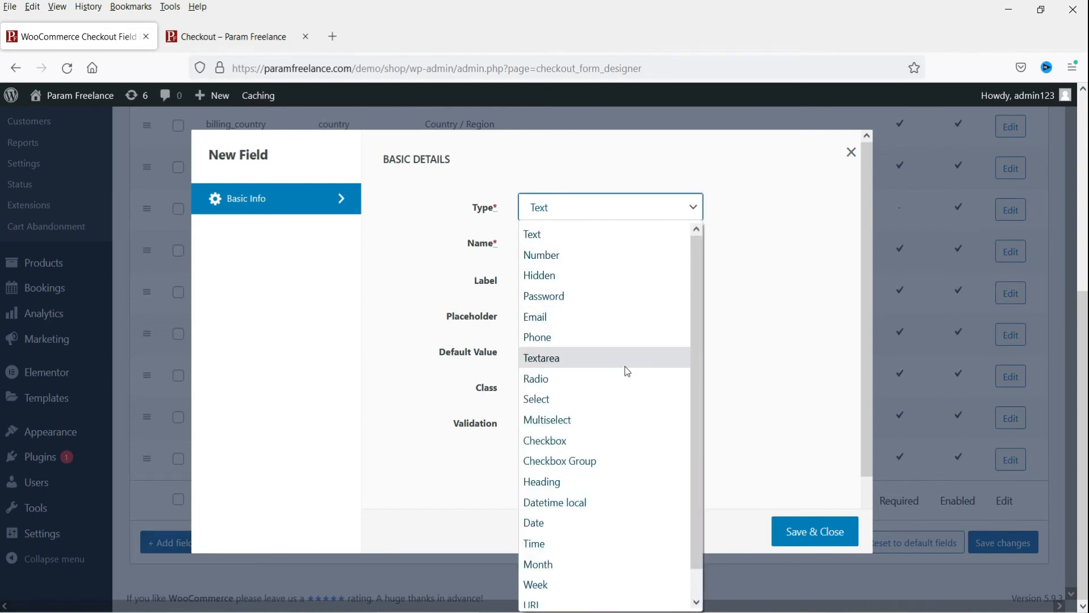
scroll(636, 367, "down", 1)
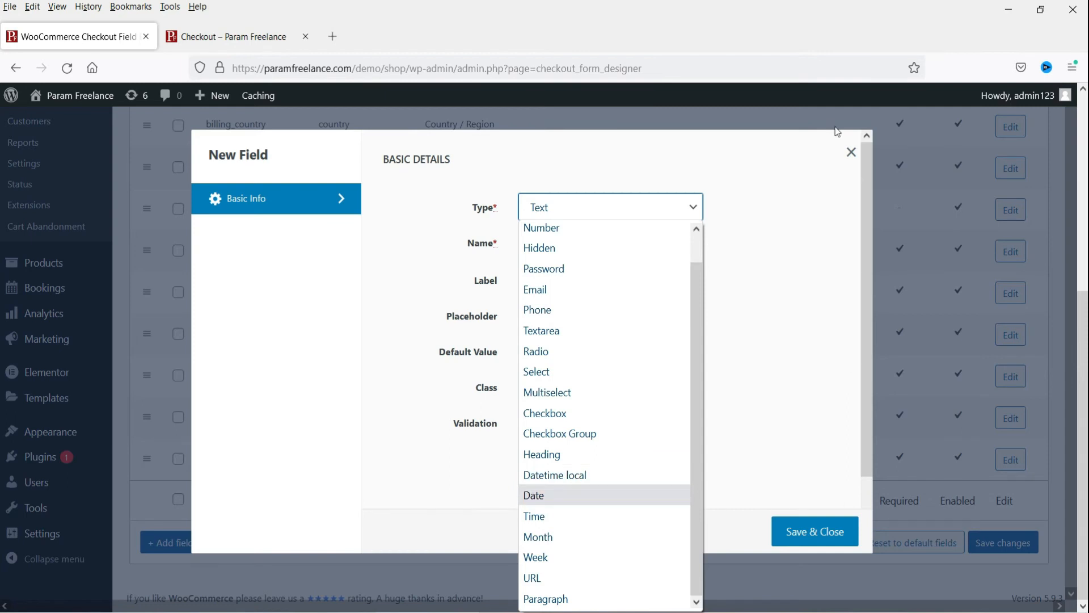
left_click(852, 153)
left_click(853, 154)
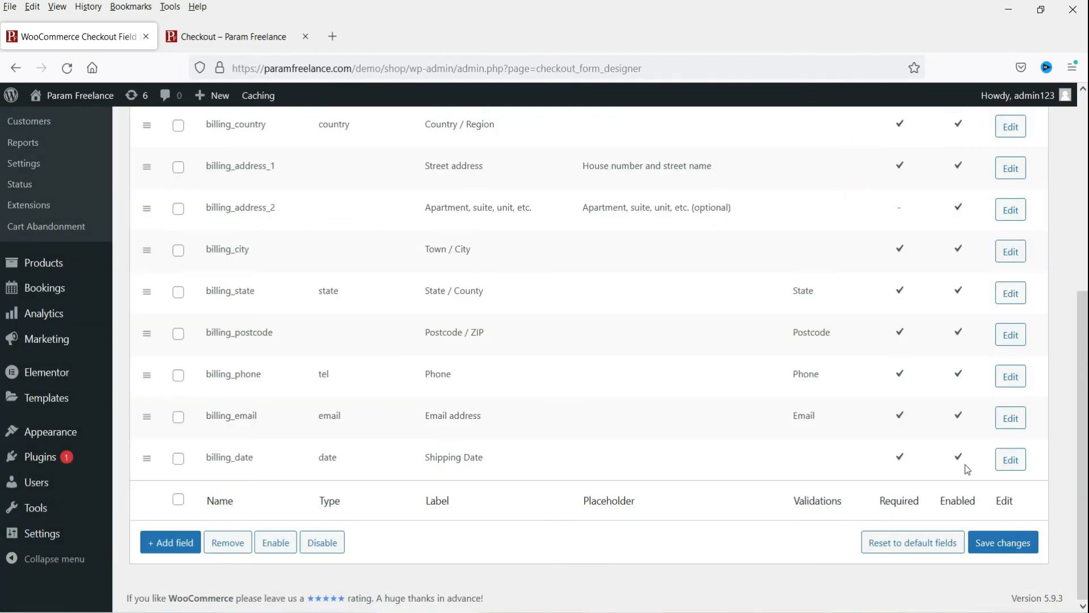
Look through the checkout form's shipping fields and additional fields
scroll(495, 404, "up", 5)
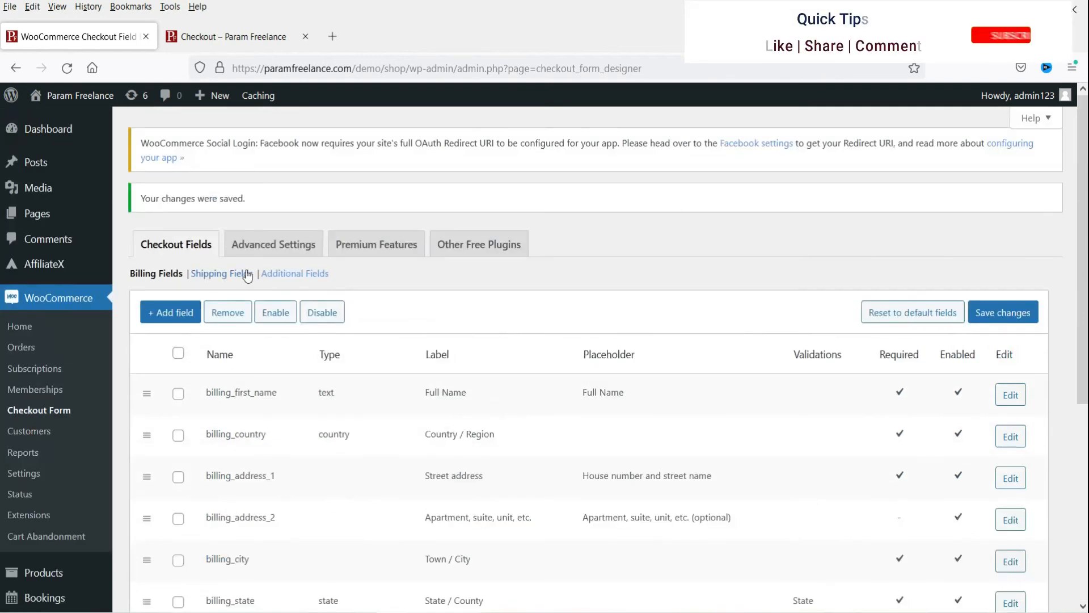
left_click(218, 274)
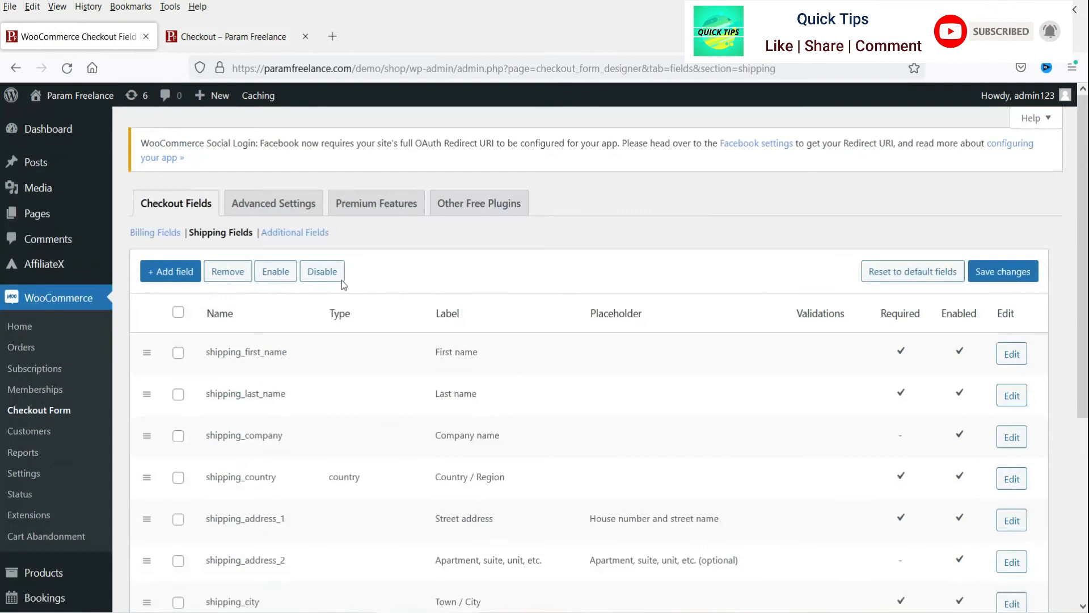
scroll(175, 369, "down", 3)
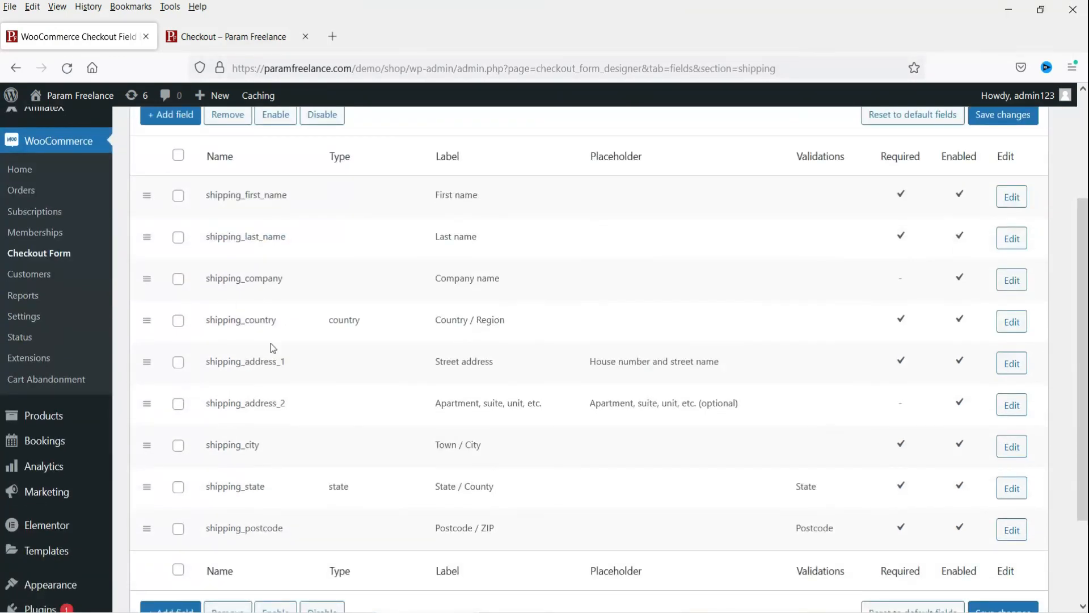
scroll(284, 433, "up", 3)
left_click(295, 232)
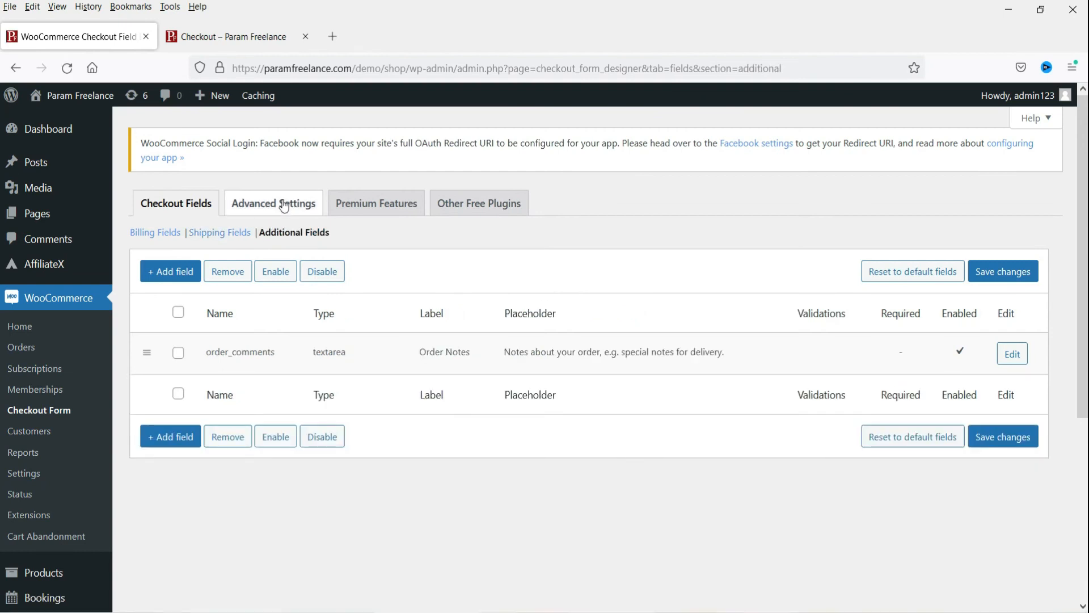
Review the locale override options in the advanced settings alongside the shop's checkout page
left_click(289, 202)
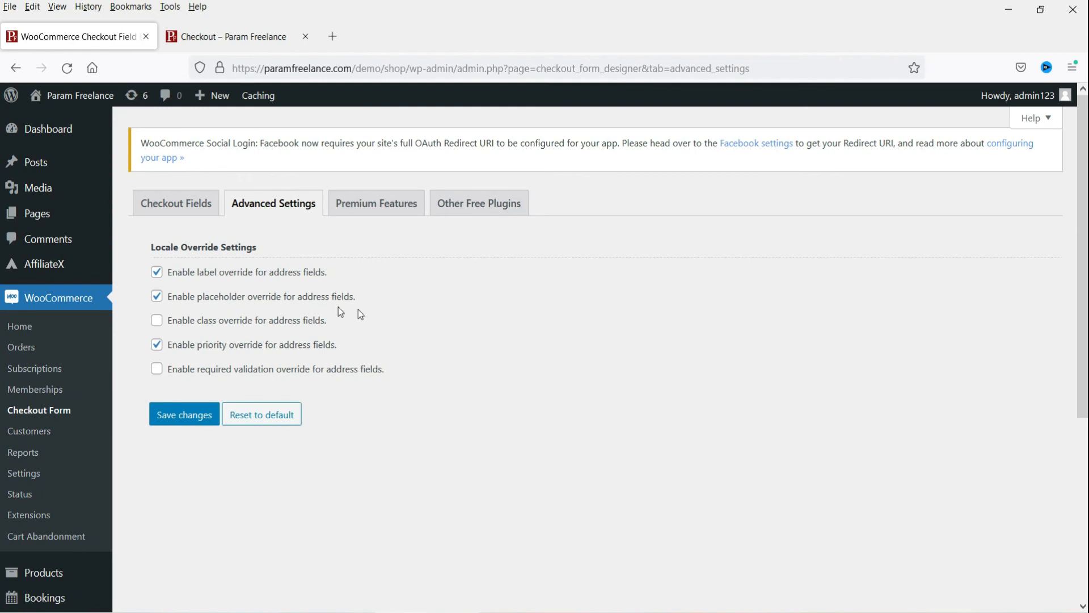
left_click(218, 40)
left_click(19, 73)
left_click(57, 36)
Look over the premium features of the Checkout Field Editor plugin and return to the billing fields list
left_click(383, 205)
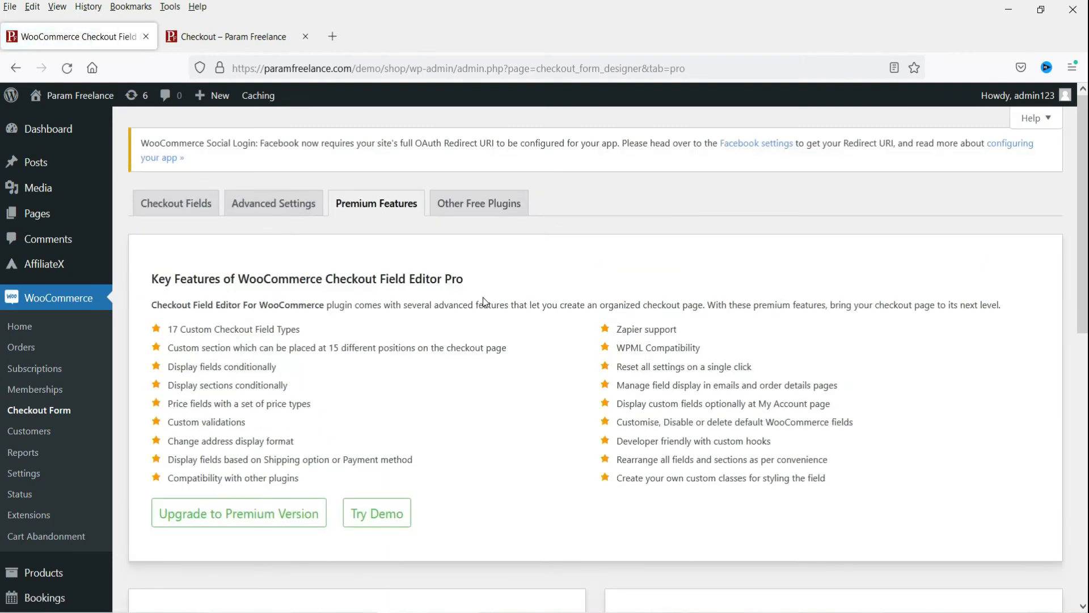
scroll(370, 233, "down", 2)
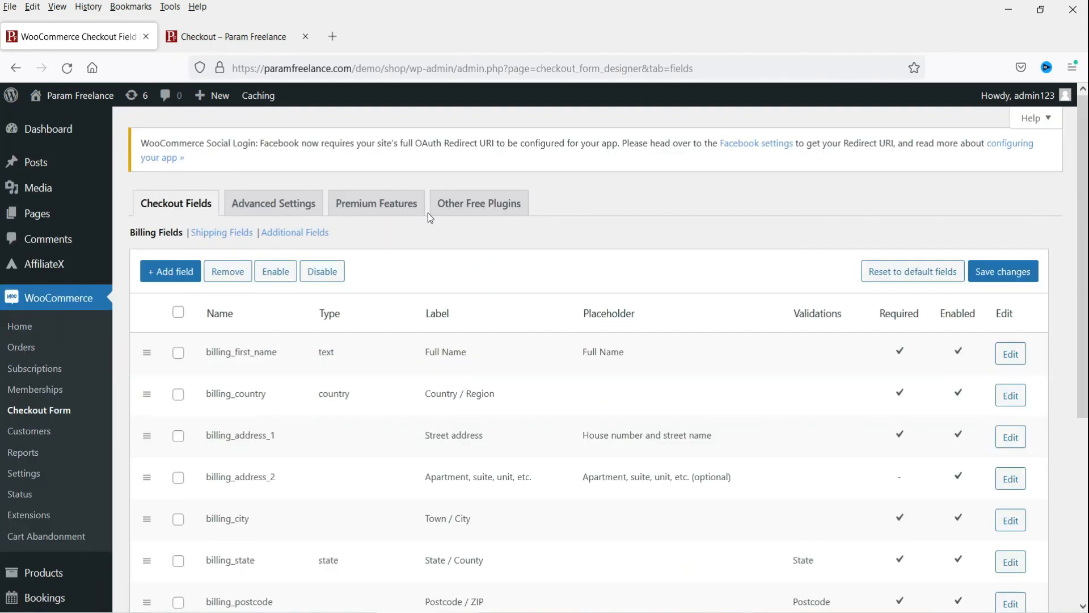
left_click(251, 36)
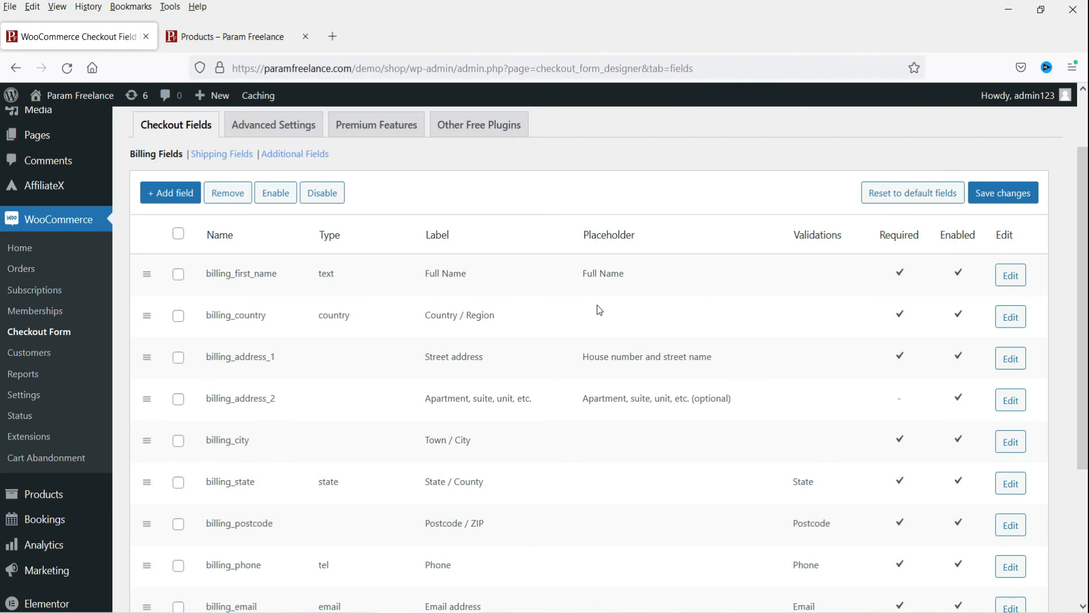
scroll(597, 305, "up", 2)
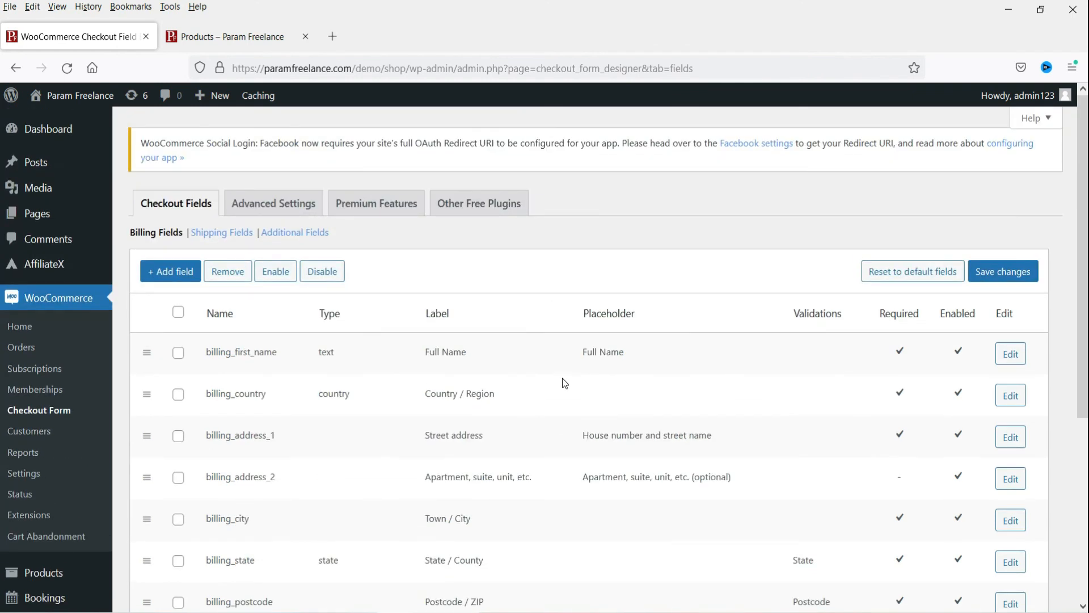